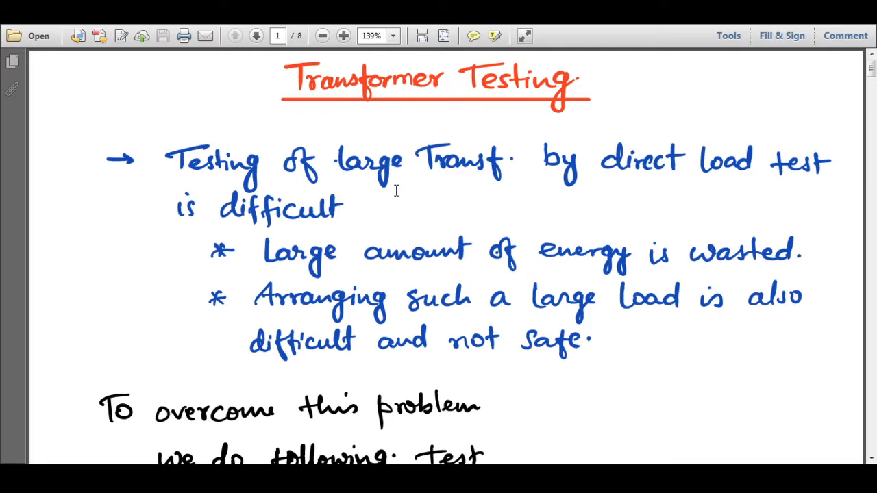
Read the introduction on why direct load testing of large transformers is difficult, briefly selecting its two bullet points.
{"action": "scroll", "coordinate": [323, 334], "scroll_direction": "down", "scroll_amount": 3}
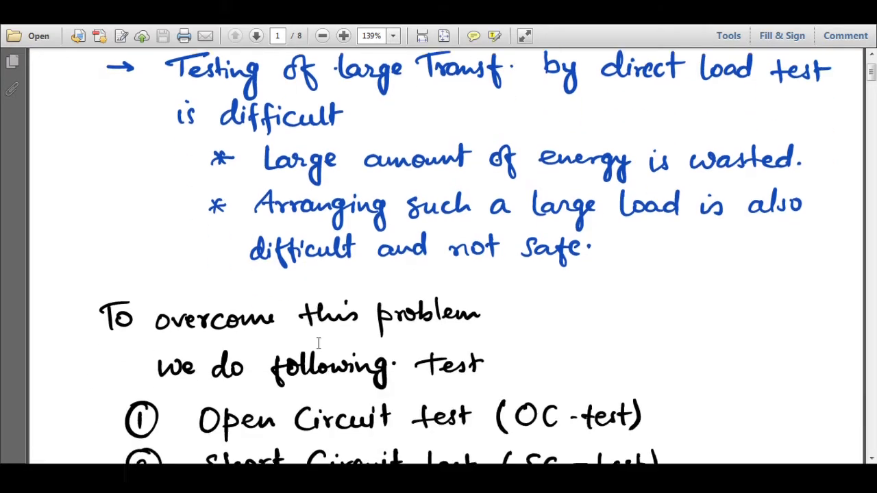
{"action": "scroll", "coordinate": [370, 329], "scroll_direction": "up", "scroll_amount": 3}
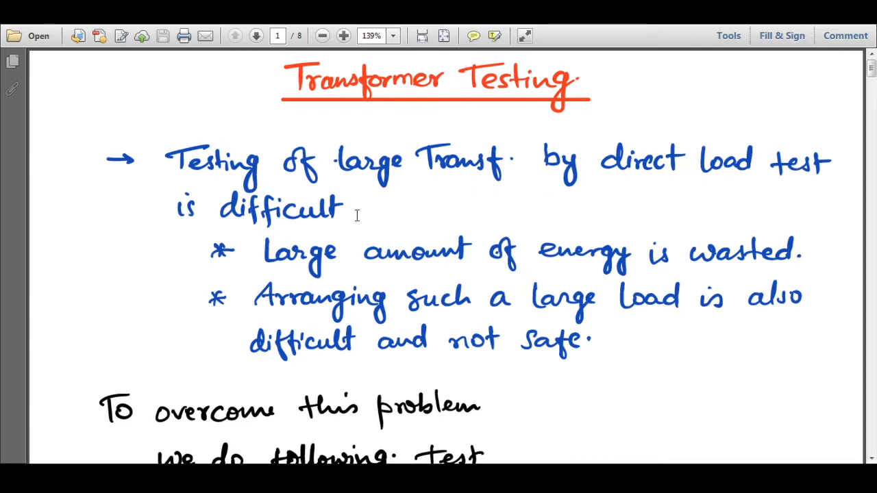
{"action": "left_click_drag", "start_coordinate": [274, 255], "coordinate": [768, 342]}
{"action": "left_click", "coordinate": [767, 341]}
{"action": "scroll", "coordinate": [606, 355], "scroll_direction": "down", "scroll_amount": 1}
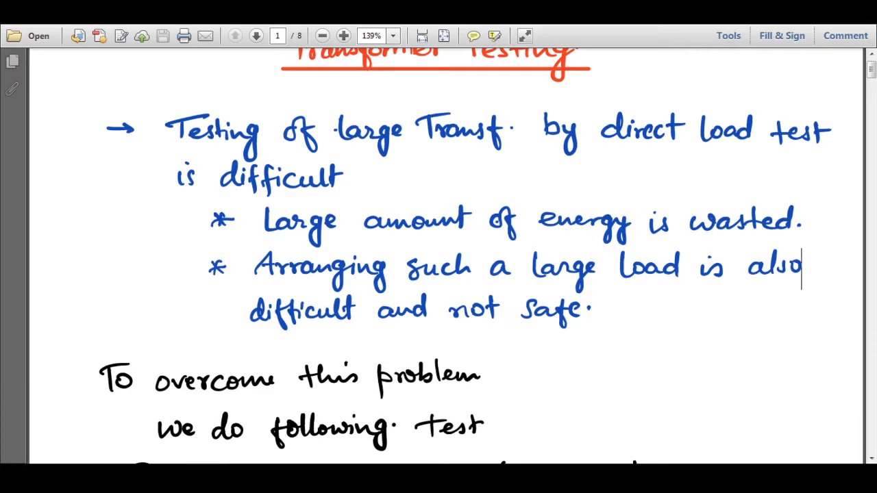
{"action": "scroll", "coordinate": [170, 362], "scroll_direction": "down", "scroll_amount": 5}
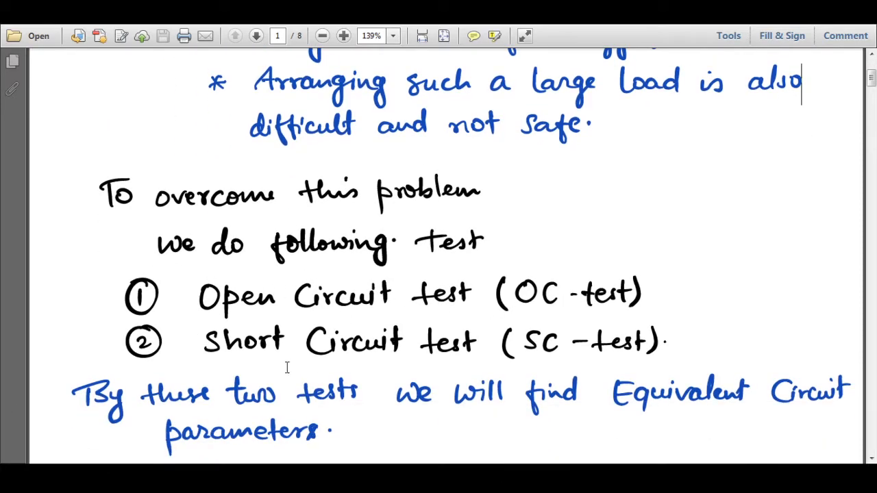
Go past the polarity test to the Open Circuit Test section on page 2 and read its purpose, briefly selecting the core loss components.
{"action": "scroll", "coordinate": [685, 356], "scroll_direction": "down", "scroll_amount": 6}
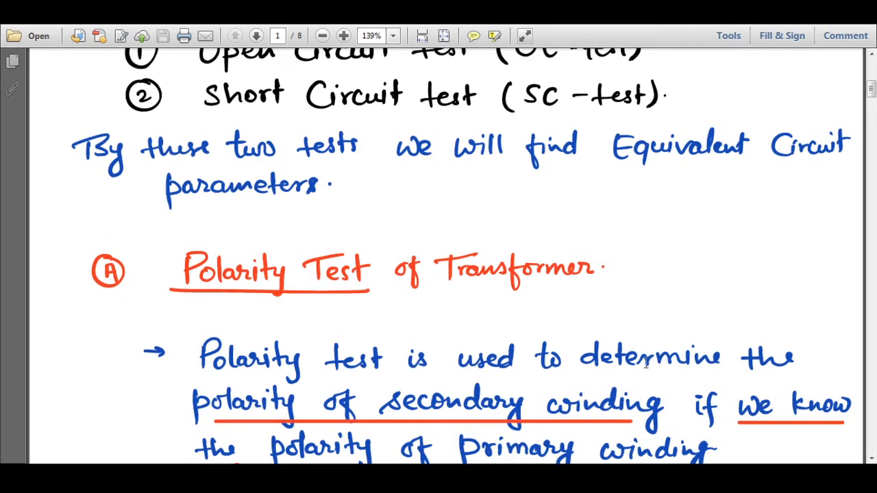
{"action": "scroll", "coordinate": [644, 343], "scroll_direction": "down", "scroll_amount": 10}
{"action": "scroll", "coordinate": [623, 322], "scroll_direction": "down", "scroll_amount": 20}
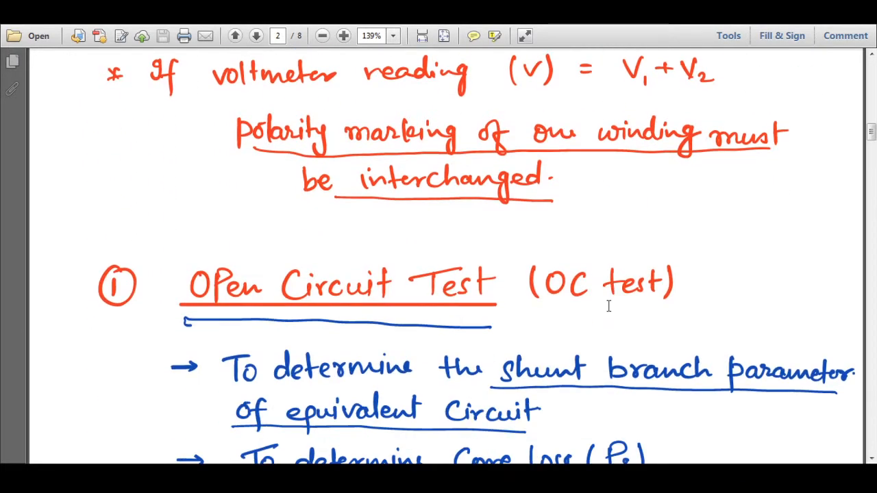
{"action": "scroll", "coordinate": [607, 306], "scroll_direction": "up", "scroll_amount": 1}
{"action": "scroll", "coordinate": [609, 309], "scroll_direction": "down", "scroll_amount": 3}
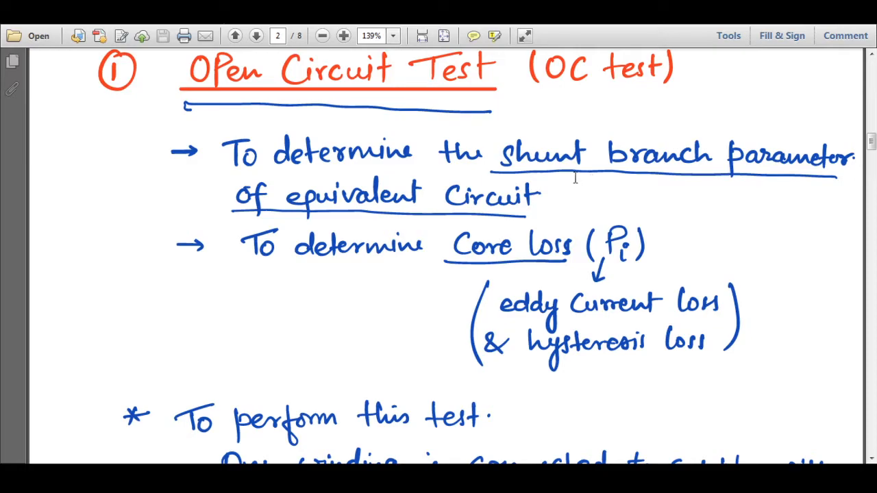
{"action": "scroll", "coordinate": [578, 246], "scroll_direction": "down", "scroll_amount": 1}
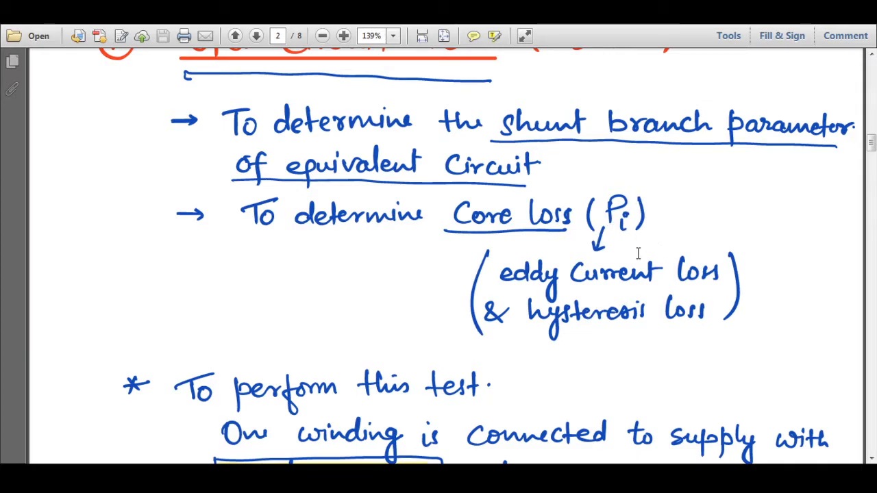
{"action": "left_click_drag", "start_coordinate": [492, 274], "coordinate": [485, 320]}
{"action": "left_click", "coordinate": [549, 356]}
Read how the open circuit test is performed at rated voltage and frequency, briefly selecting the line about keeping the high voltage side open circuited.
{"action": "scroll", "coordinate": [552, 354], "scroll_direction": "down", "scroll_amount": 5}
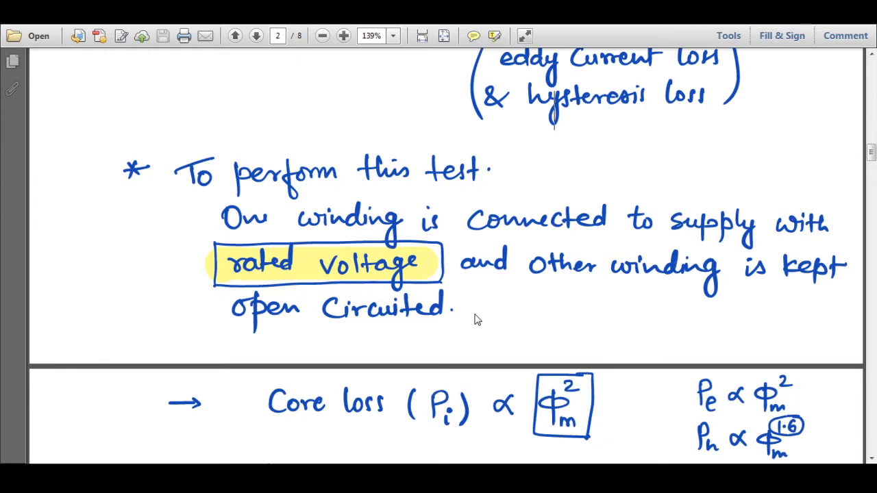
{"action": "scroll", "coordinate": [519, 333], "scroll_direction": "down", "scroll_amount": 10}
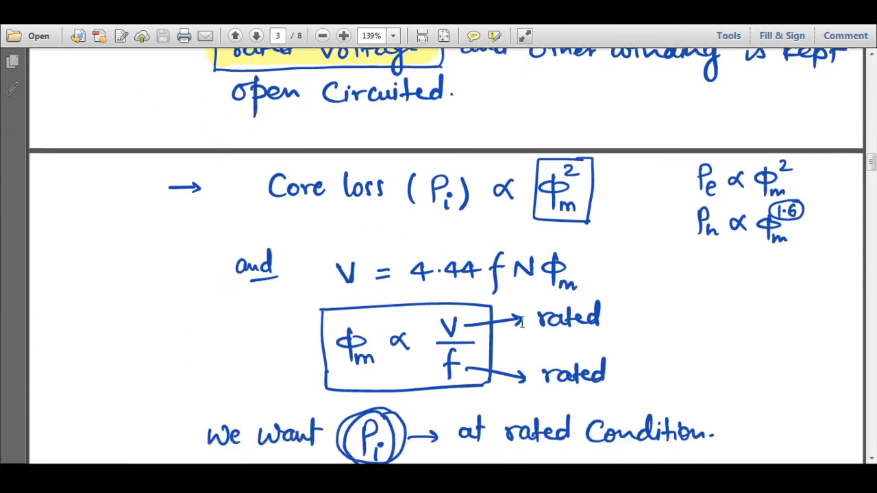
{"action": "scroll", "coordinate": [521, 322], "scroll_direction": "down", "scroll_amount": 7}
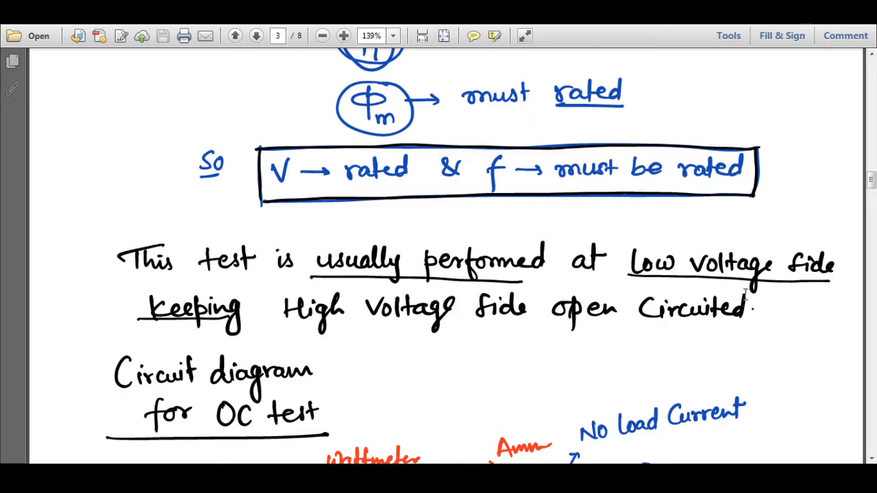
{"action": "left_click_drag", "start_coordinate": [427, 315], "coordinate": [752, 322]}
{"action": "left_click", "coordinate": [752, 331]}
Examine the OC test circuit diagram and the approximate equivalent circuit on page 4, selecting the Ri and I2'=0 labels.
{"action": "scroll", "coordinate": [654, 317], "scroll_direction": "down", "scroll_amount": 6}
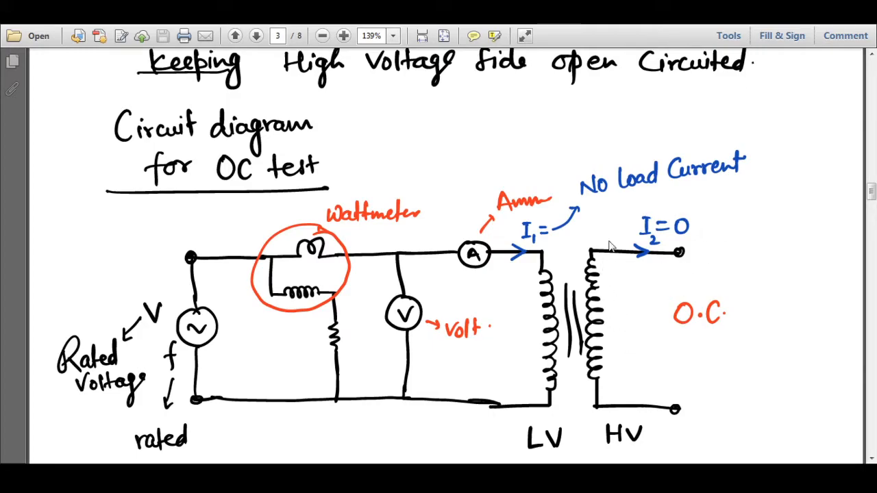
{"action": "scroll", "coordinate": [612, 248], "scroll_direction": "down", "scroll_amount": 10}
{"action": "scroll", "coordinate": [392, 302], "scroll_direction": "down", "scroll_amount": 10}
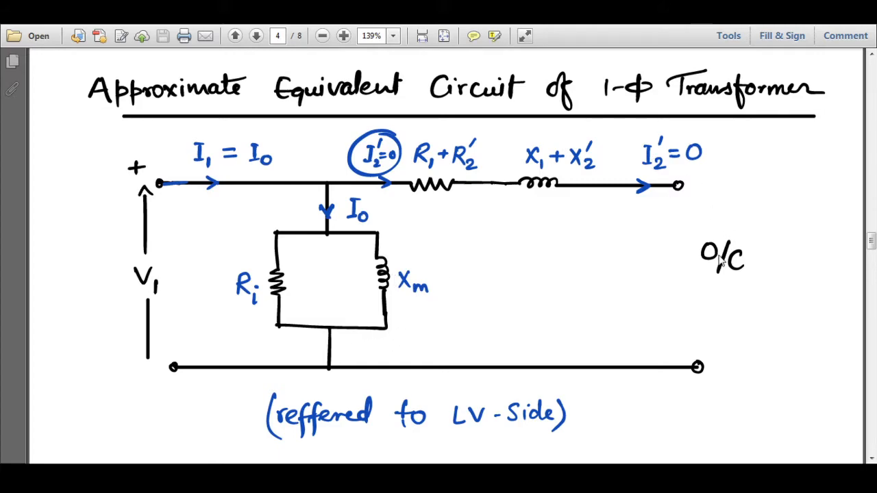
{"action": "scroll", "coordinate": [721, 260], "scroll_direction": "down", "scroll_amount": 8}
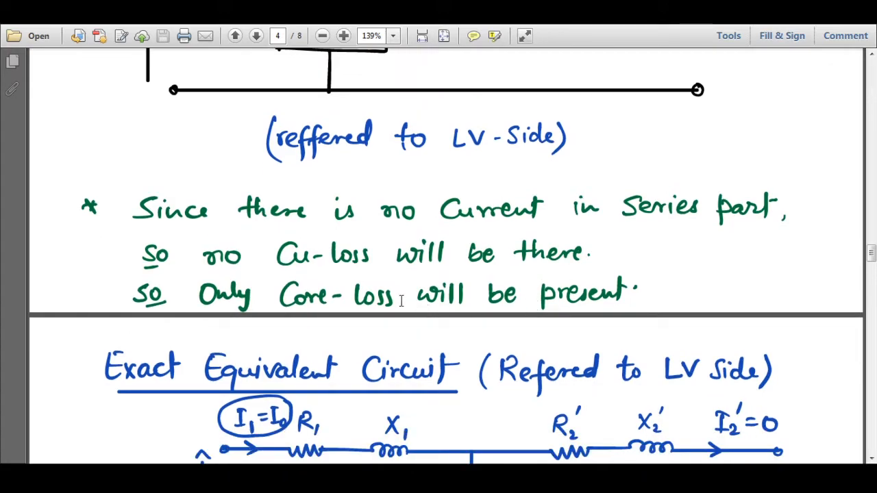
{"action": "scroll", "coordinate": [590, 288], "scroll_direction": "up", "scroll_amount": 8}
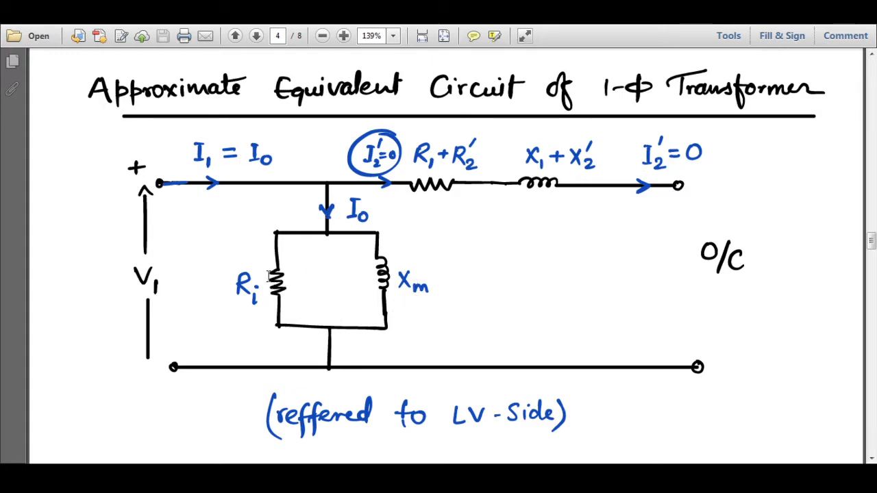
{"action": "left_click_drag", "start_coordinate": [232, 283], "coordinate": [293, 289]}
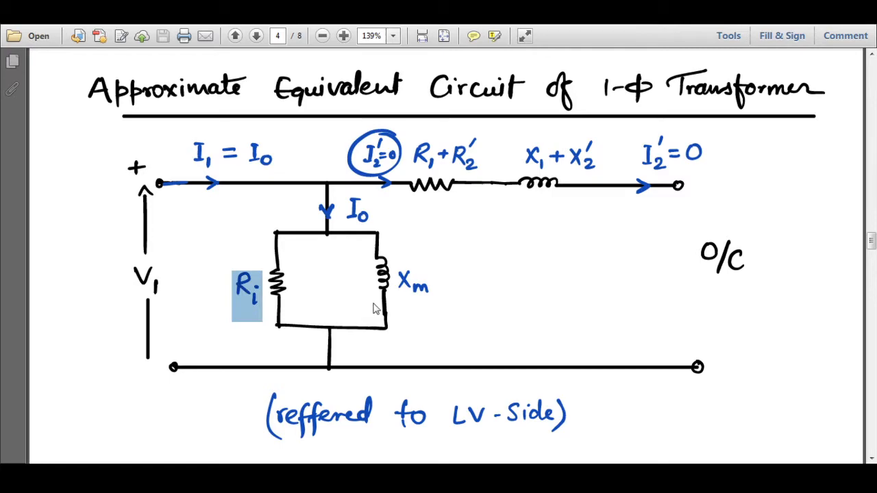
{"action": "left_click_drag", "start_coordinate": [642, 159], "coordinate": [677, 177]}
{"action": "left_click", "coordinate": [706, 196]}
{"action": "scroll", "coordinate": [478, 238], "scroll_direction": "down", "scroll_amount": 5}
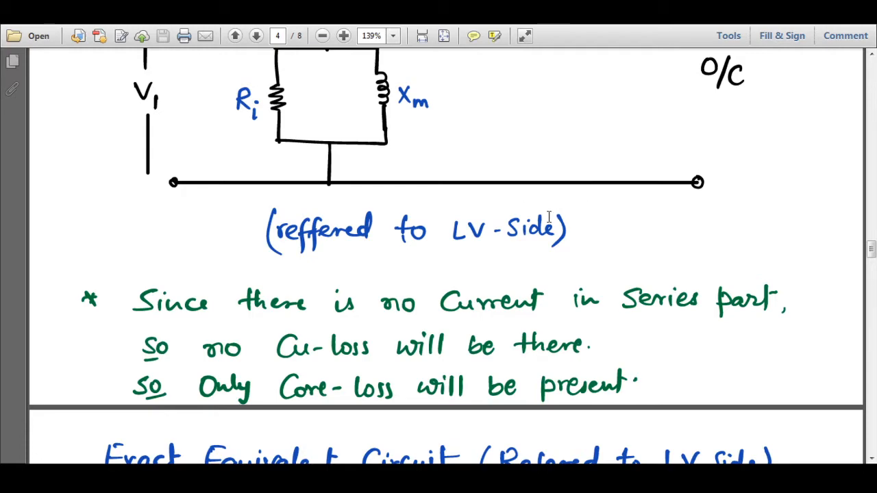
Skim from the exact equivalent circuit and no-load copper loss on page 5 to the Ri formula on page 6.
{"action": "scroll", "coordinate": [507, 274], "scroll_direction": "down", "scroll_amount": 10}
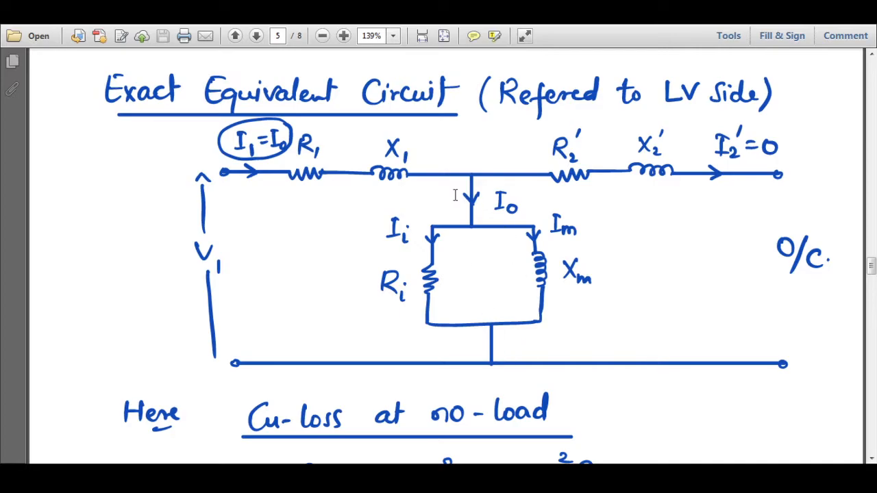
{"action": "scroll", "coordinate": [444, 187], "scroll_direction": "down", "scroll_amount": 17}
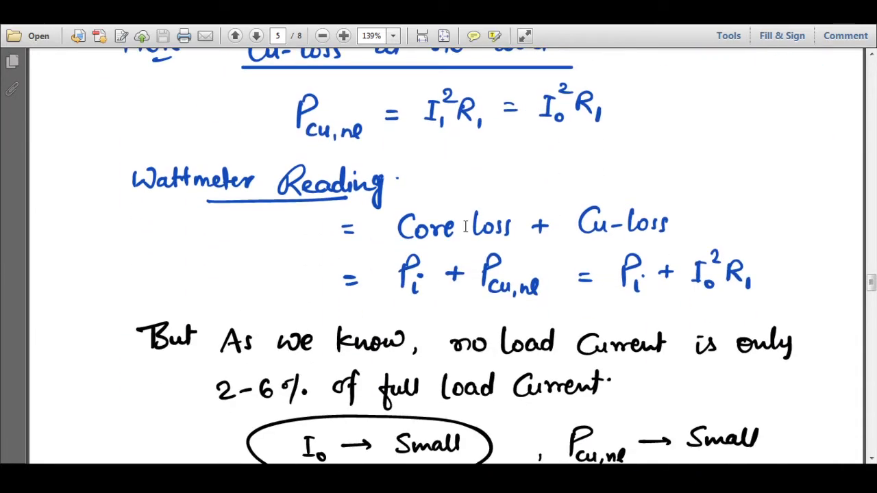
{"action": "scroll", "coordinate": [465, 247], "scroll_direction": "down", "scroll_amount": 4}
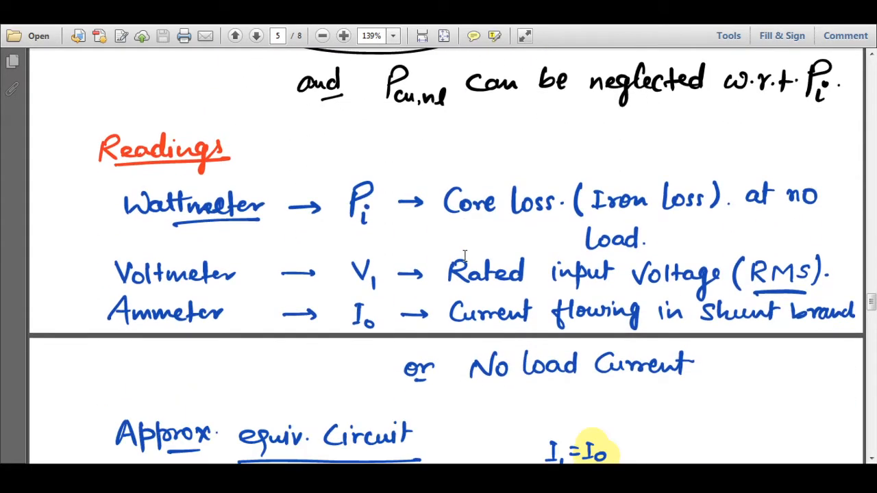
{"action": "scroll", "coordinate": [466, 256], "scroll_direction": "down", "scroll_amount": 1}
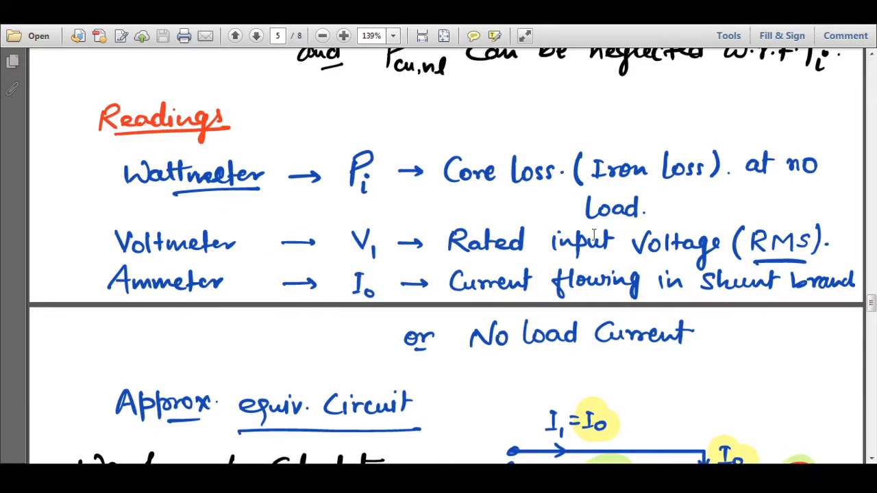
{"action": "scroll", "coordinate": [604, 272], "scroll_direction": "down", "scroll_amount": 8}
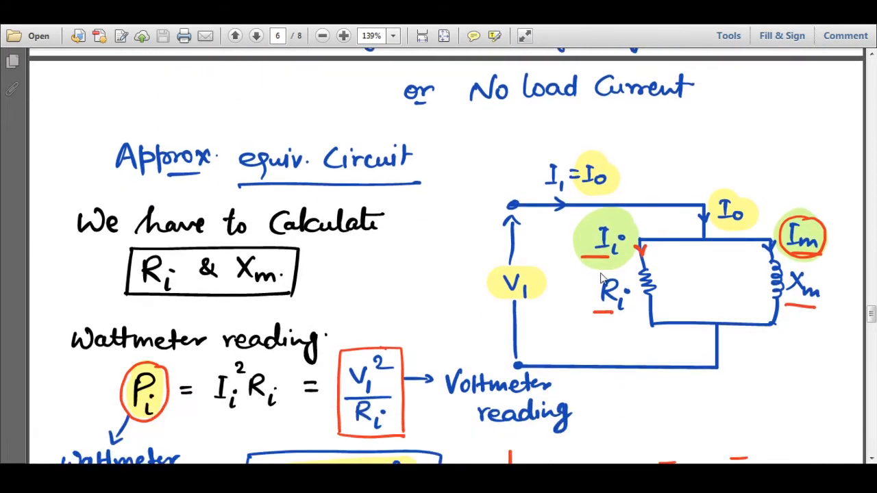
{"action": "scroll", "coordinate": [603, 278], "scroll_direction": "down", "scroll_amount": 5}
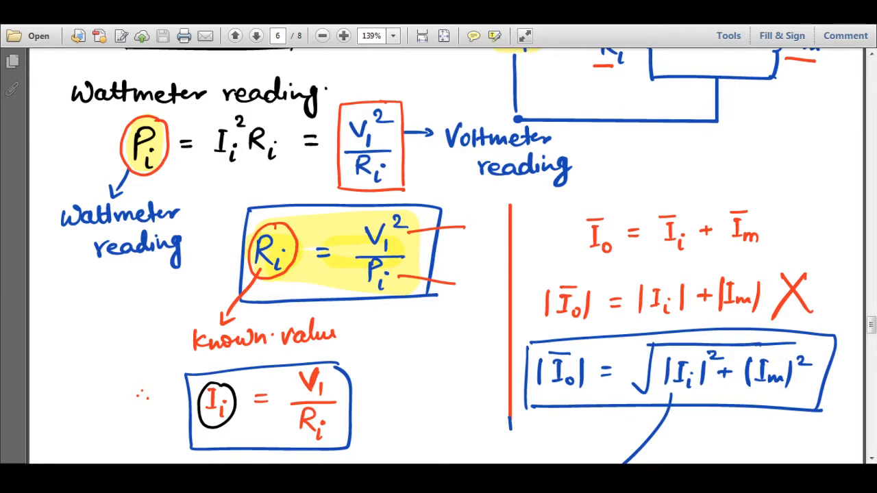
{"action": "scroll", "coordinate": [378, 187], "scroll_direction": "up", "scroll_amount": 3}
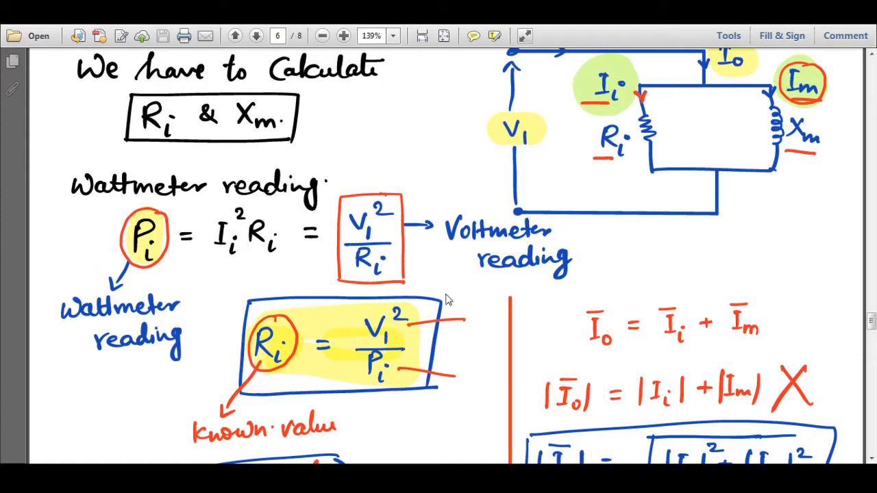
{"action": "scroll", "coordinate": [459, 260], "scroll_direction": "down", "scroll_amount": 4}
Return to the Readings list on page 5 and select the descriptions of the wattmeter, voltmeter and ammeter readings one after another.
{"action": "scroll", "coordinate": [411, 253], "scroll_direction": "up", "scroll_amount": 15}
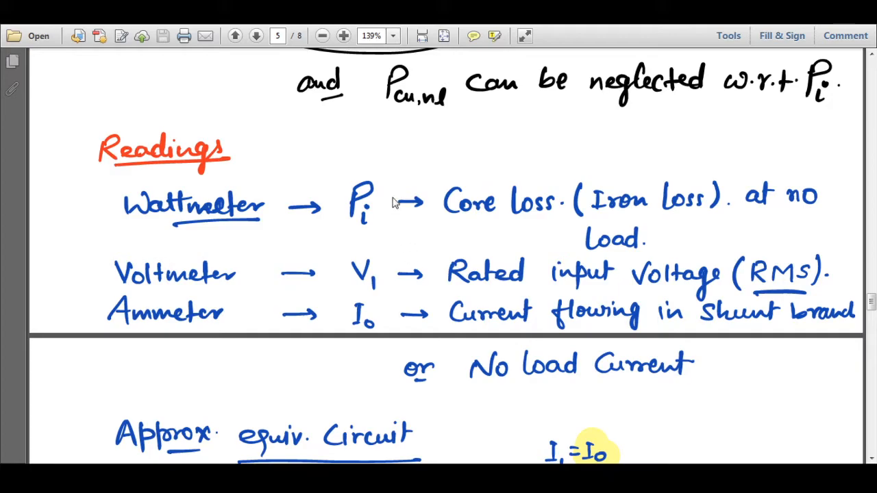
{"action": "left_click_drag", "start_coordinate": [372, 213], "coordinate": [352, 209]}
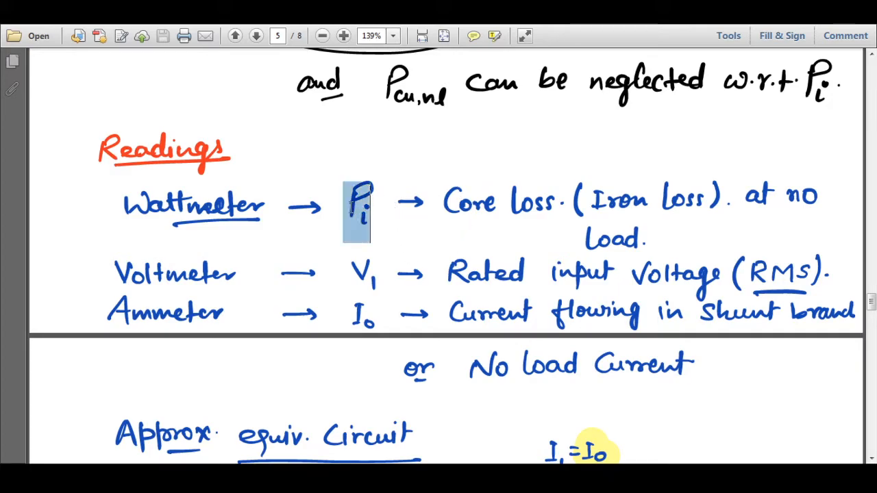
{"action": "left_click_drag", "start_coordinate": [444, 203], "coordinate": [560, 205]}
{"action": "left_click", "coordinate": [605, 211]}
{"action": "left_click_drag", "start_coordinate": [630, 244], "coordinate": [638, 245]}
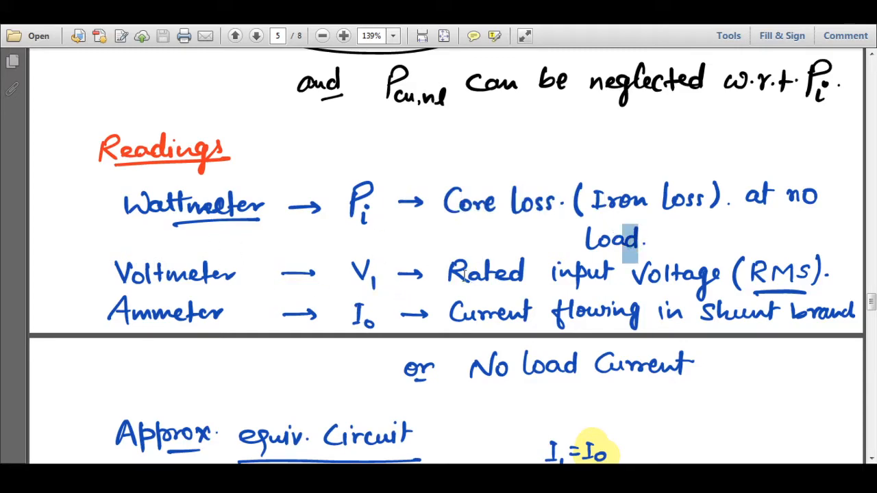
{"action": "left_click_drag", "start_coordinate": [444, 269], "coordinate": [725, 278]}
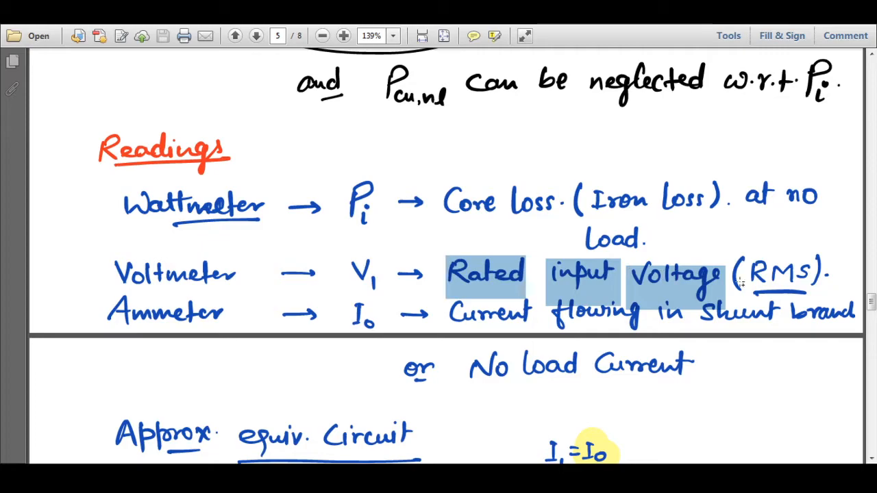
{"action": "left_click_drag", "start_coordinate": [781, 281], "coordinate": [788, 283]}
{"action": "scroll", "coordinate": [129, 276], "scroll_direction": "down", "scroll_amount": 3}
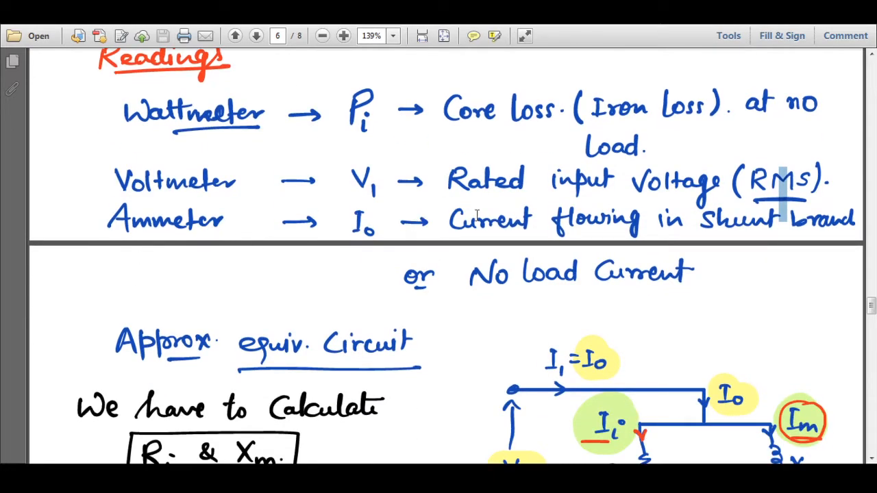
{"action": "left_click_drag", "start_coordinate": [464, 221], "coordinate": [685, 224]}
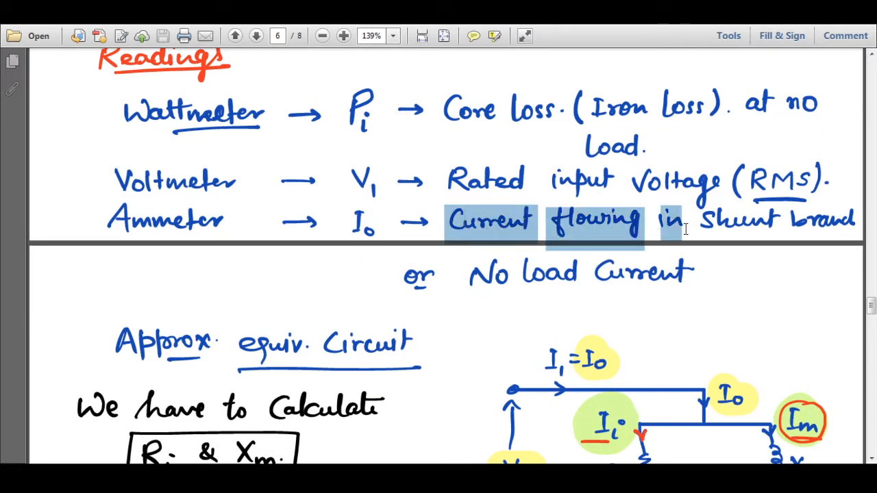
Examine the derivation of Ri from the wattmeter and voltmeter readings on page 6, selecting the V1²/Pi fraction in the boxed formula.
{"action": "scroll", "coordinate": [658, 301], "scroll_direction": "down", "scroll_amount": 8}
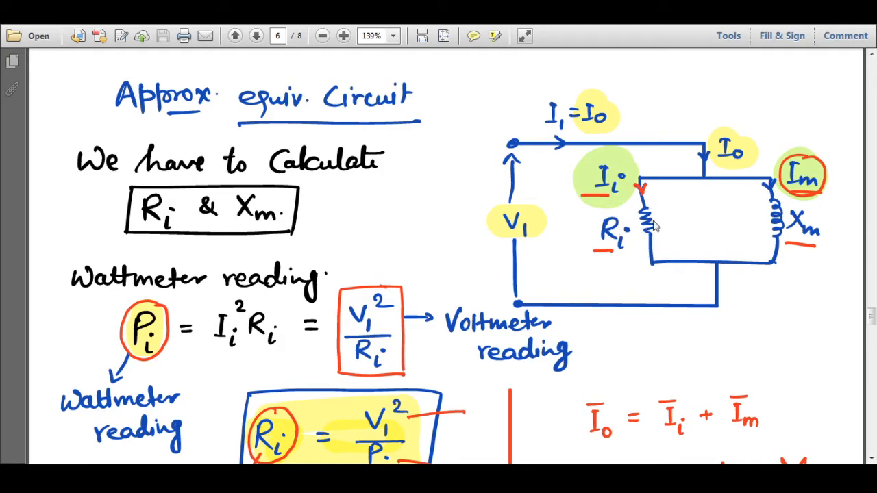
{"action": "scroll", "coordinate": [466, 246], "scroll_direction": "down", "scroll_amount": 2}
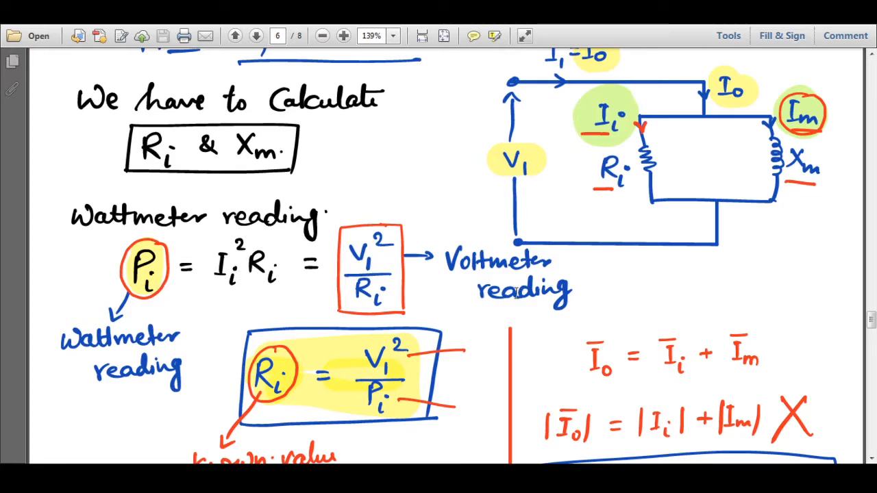
{"action": "scroll", "coordinate": [412, 298], "scroll_direction": "down", "scroll_amount": 1}
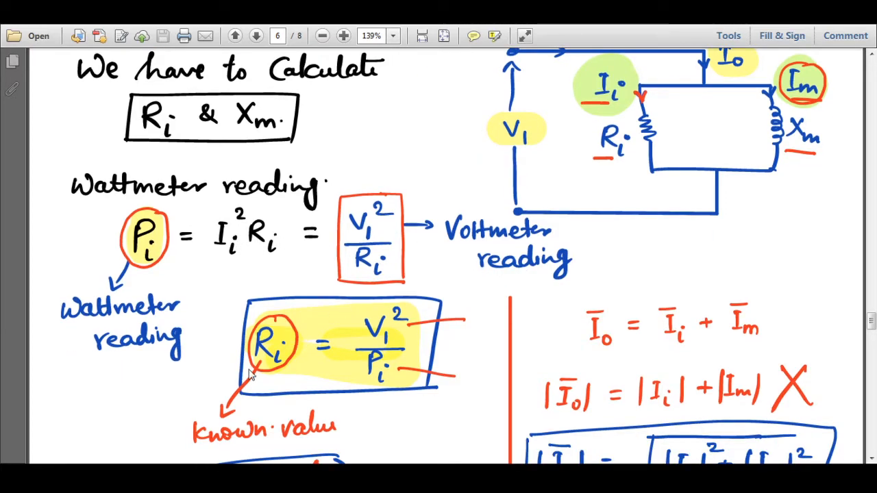
{"action": "scroll", "coordinate": [288, 360], "scroll_direction": "down", "scroll_amount": 1}
{"action": "scroll", "coordinate": [313, 352], "scroll_direction": "down", "scroll_amount": 2}
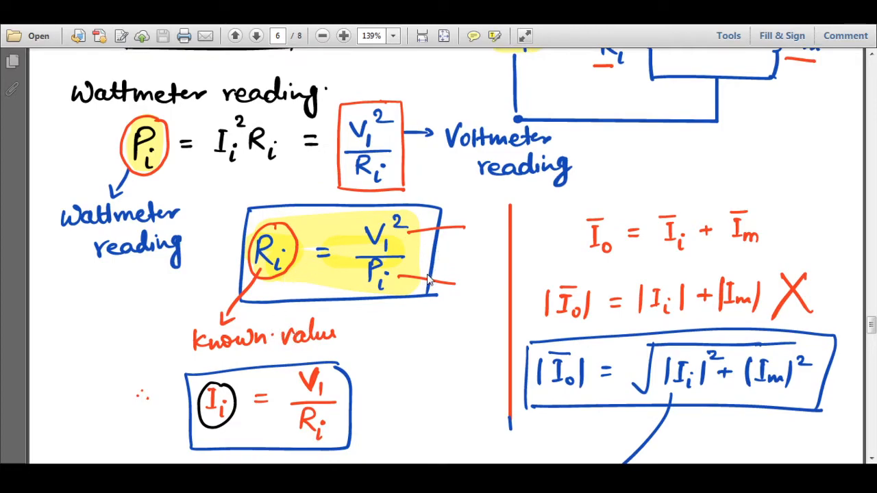
{"action": "left_click_drag", "start_coordinate": [385, 236], "coordinate": [382, 235]}
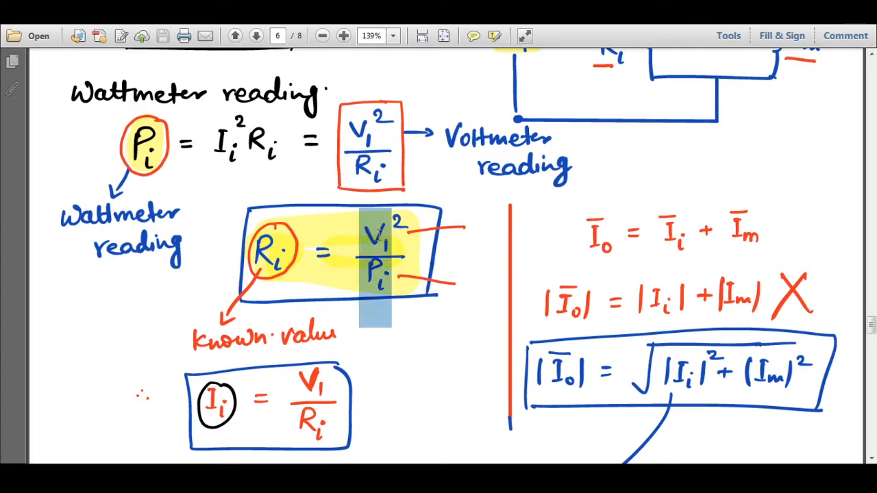
Clear the formula selection and compare the page 6 approximate equivalent circuit with the expressions for Ri, Ii and I0.
{"action": "left_click", "coordinate": [404, 319]}
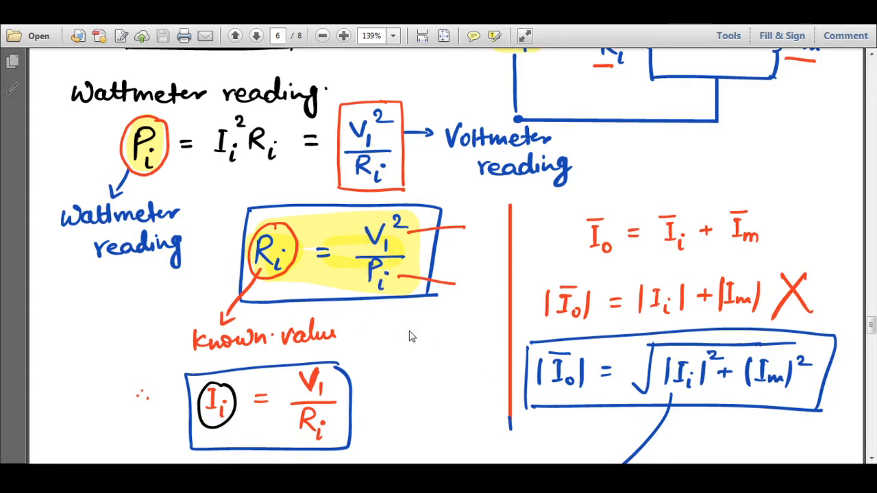
{"action": "scroll", "coordinate": [617, 303], "scroll_direction": "up", "scroll_amount": 3}
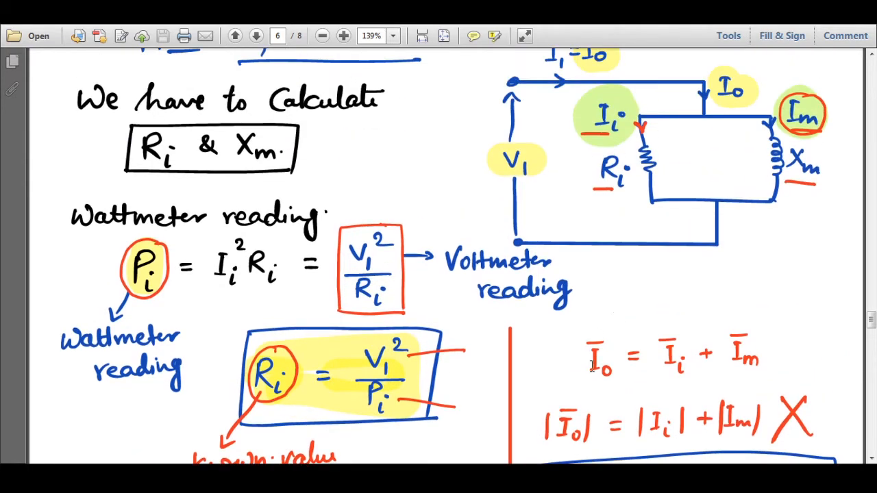
{"action": "scroll", "coordinate": [696, 317], "scroll_direction": "down", "scroll_amount": 3}
{"action": "scroll", "coordinate": [690, 254], "scroll_direction": "up", "scroll_amount": 5}
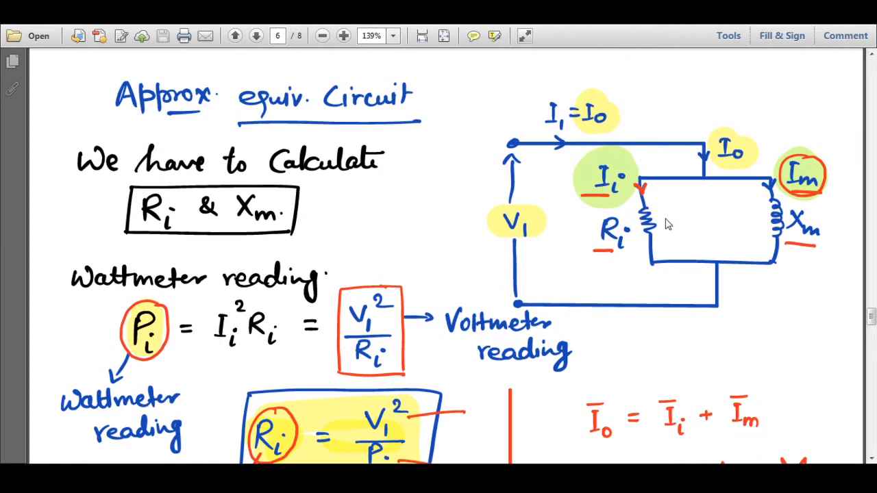
{"action": "scroll", "coordinate": [665, 219], "scroll_direction": "down", "scroll_amount": 4}
{"action": "scroll", "coordinate": [689, 219], "scroll_direction": "up", "scroll_amount": 2}
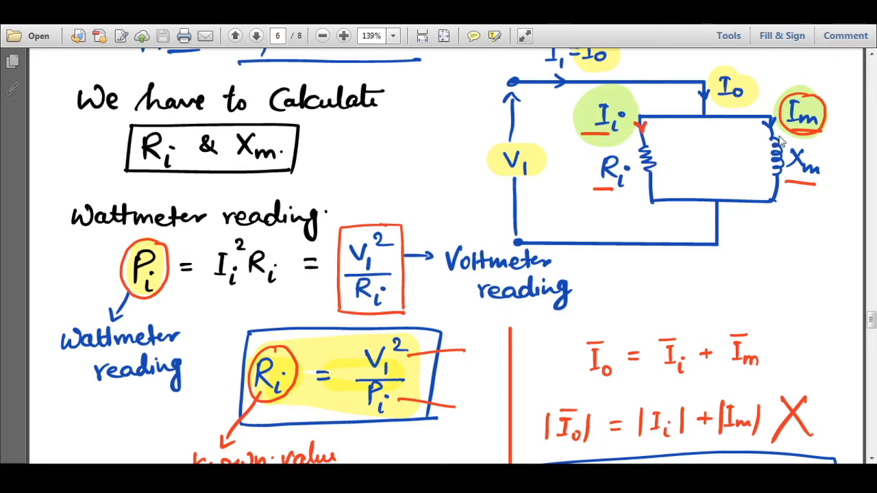
{"action": "scroll", "coordinate": [775, 148], "scroll_direction": "down", "scroll_amount": 5}
{"action": "scroll", "coordinate": [775, 152], "scroll_direction": "down", "scroll_amount": 1}
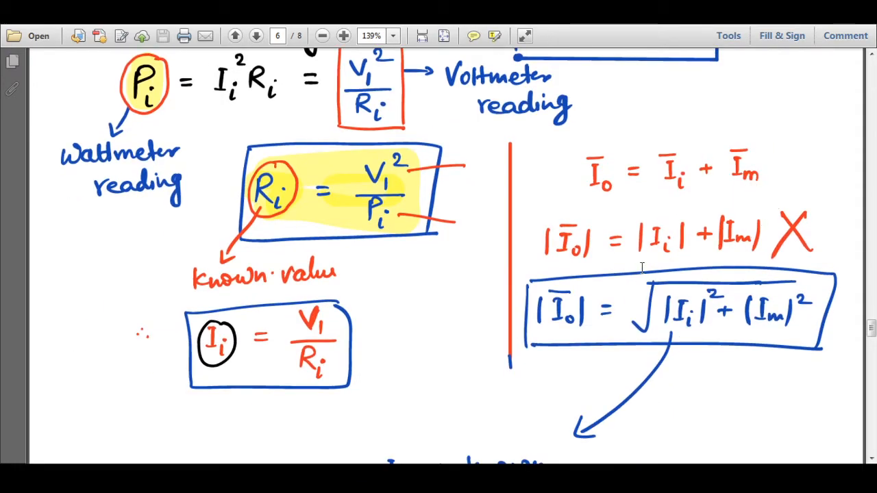
Follow the derivation of Im and Xm on page 6, referring back to V1 in the approximate equivalent circuit.
{"action": "scroll", "coordinate": [694, 266], "scroll_direction": "down", "scroll_amount": 7}
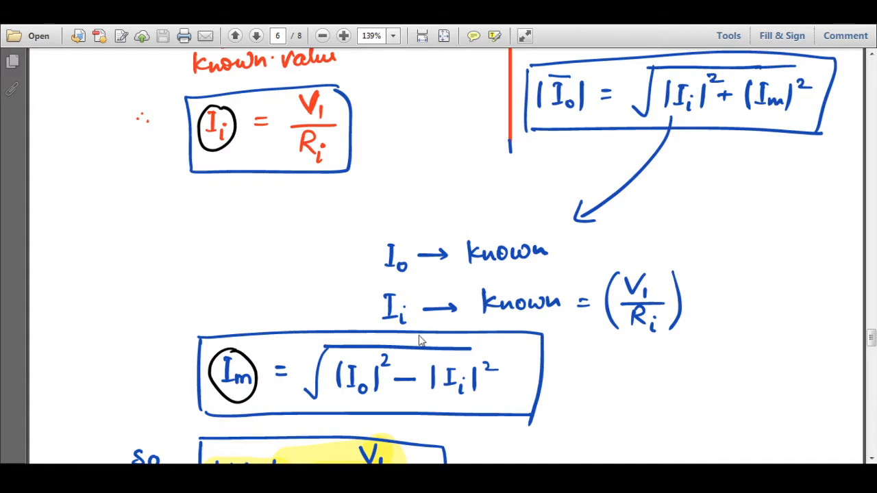
{"action": "scroll", "coordinate": [423, 341], "scroll_direction": "down", "scroll_amount": 2}
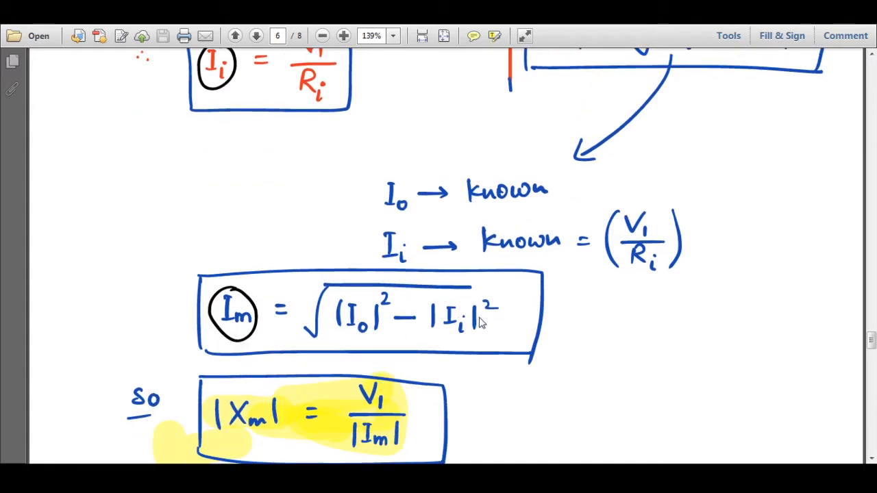
{"action": "scroll", "coordinate": [425, 341], "scroll_direction": "down", "scroll_amount": 3}
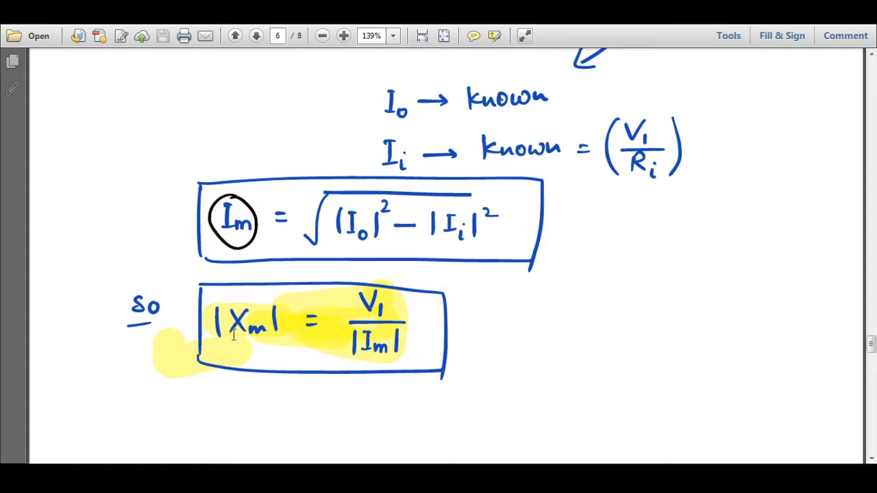
{"action": "scroll", "coordinate": [677, 248], "scroll_direction": "up", "scroll_amount": 20}
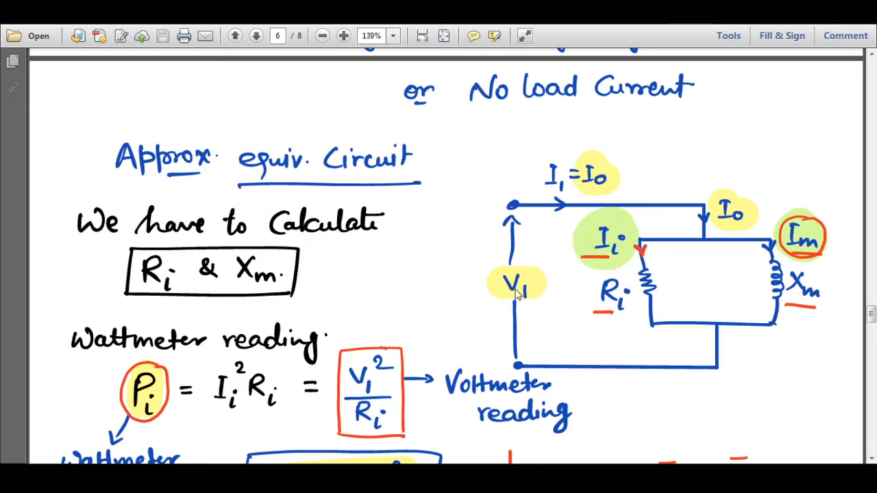
{"action": "scroll", "coordinate": [519, 290], "scroll_direction": "down", "scroll_amount": 2}
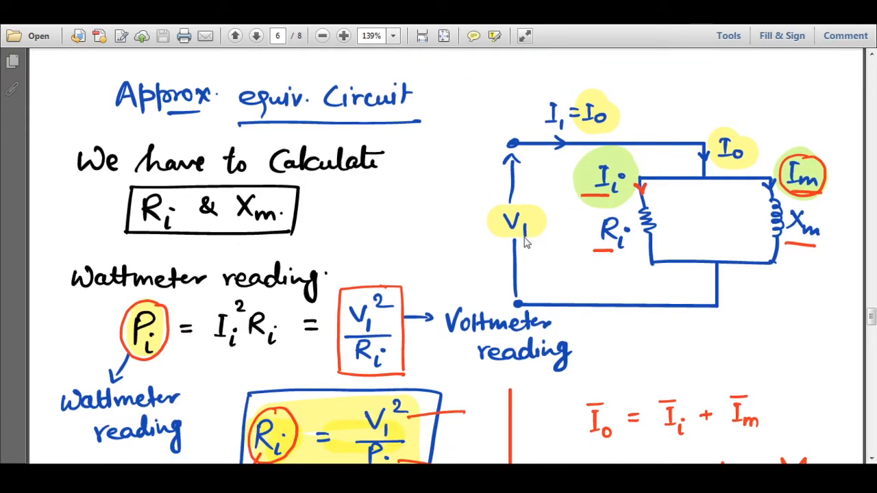
{"action": "scroll", "coordinate": [452, 286], "scroll_direction": "down", "scroll_amount": 10}
{"action": "scroll", "coordinate": [452, 286], "scroll_direction": "down", "scroll_amount": 10}
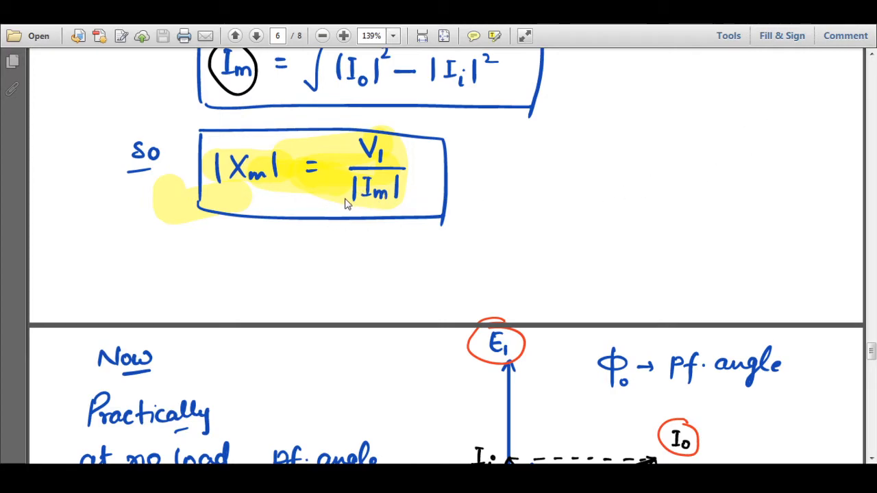
Examine the page 7 notes on the no-load power factor angle, its phasor diagram and the low power factor wattmeter.
{"action": "scroll", "coordinate": [417, 217], "scroll_direction": "down", "scroll_amount": 5}
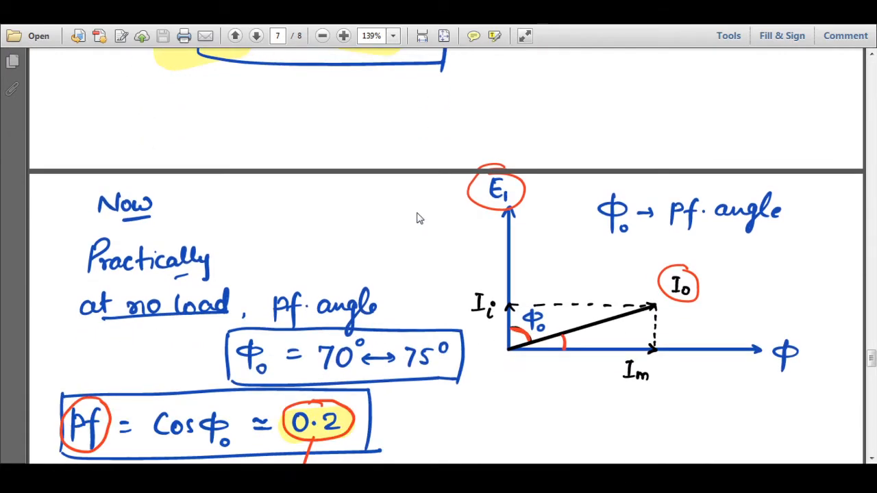
{"action": "scroll", "coordinate": [420, 218], "scroll_direction": "down", "scroll_amount": 3}
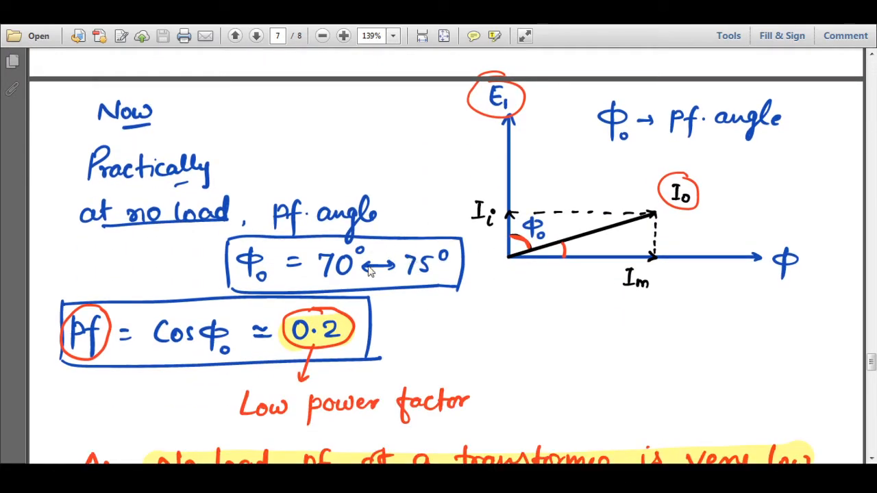
{"action": "scroll", "coordinate": [371, 267], "scroll_direction": "down", "scroll_amount": 5}
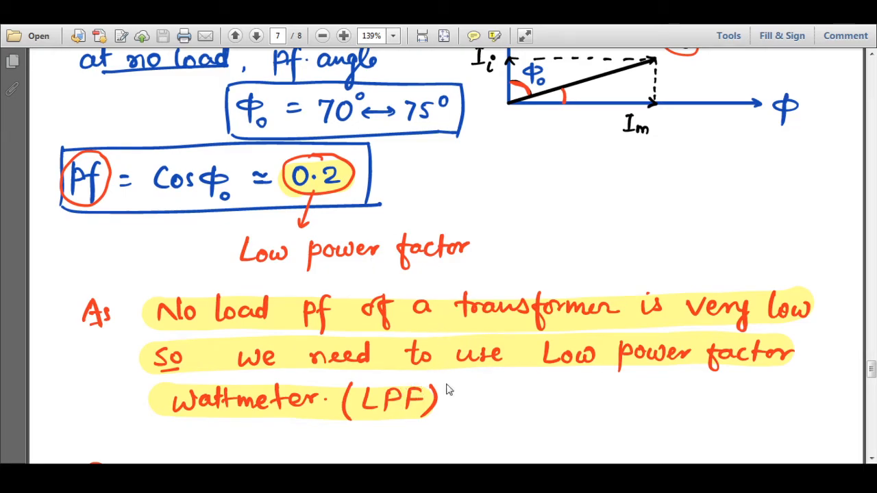
{"action": "scroll", "coordinate": [396, 361], "scroll_direction": "down", "scroll_amount": 1}
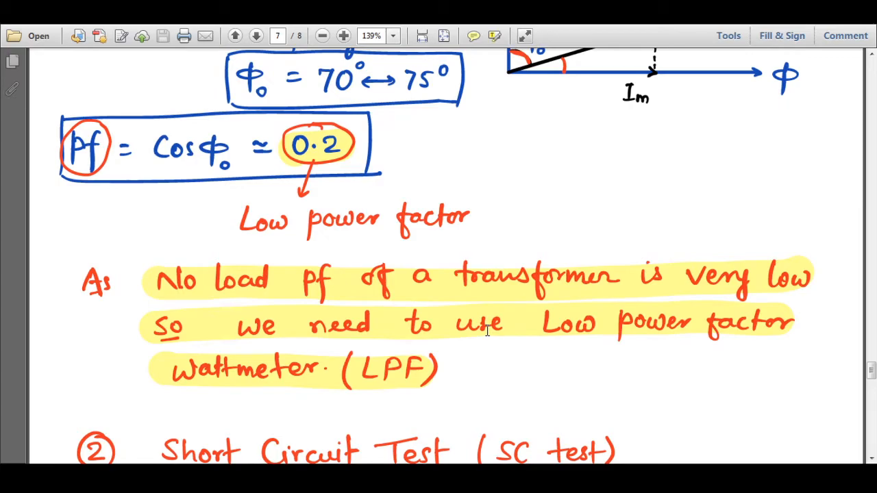
{"action": "scroll", "coordinate": [470, 302], "scroll_direction": "up", "scroll_amount": 4}
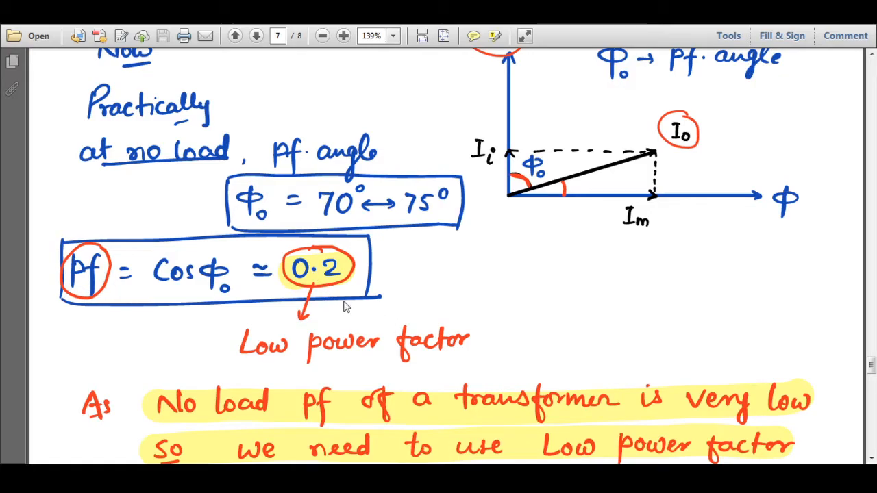
{"action": "scroll", "coordinate": [383, 315], "scroll_direction": "up", "scroll_amount": 2}
{"action": "scroll", "coordinate": [451, 329], "scroll_direction": "down", "scroll_amount": 2}
{"action": "scroll", "coordinate": [451, 330], "scroll_direction": "down", "scroll_amount": 1}
{"action": "scroll", "coordinate": [377, 357], "scroll_direction": "down", "scroll_amount": 1}
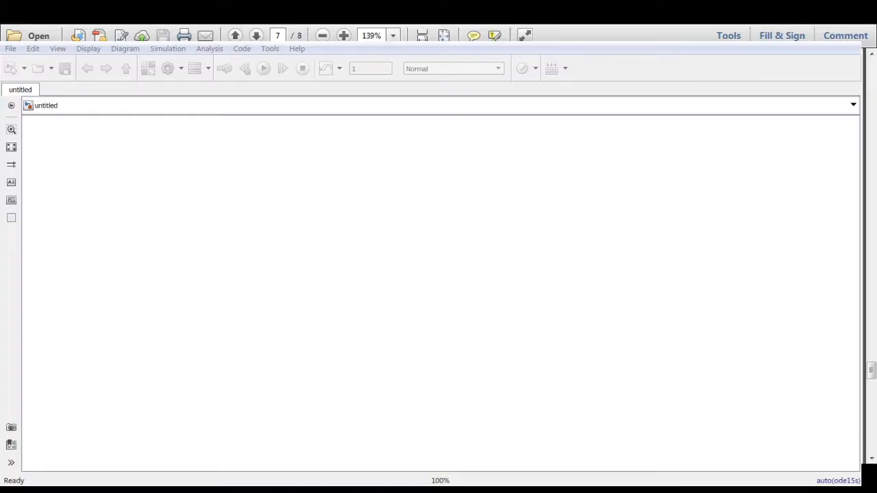
Switch to Simulink and add Voltage Measurement and Current Measurement blocks from the block library to the OC_test_of_transformer model.
{"action": "scroll", "coordinate": [438, 288], "scroll_direction": "up", "scroll_amount": 5}
{"action": "scroll", "coordinate": [438, 287], "scroll_direction": "up", "scroll_amount": 5}
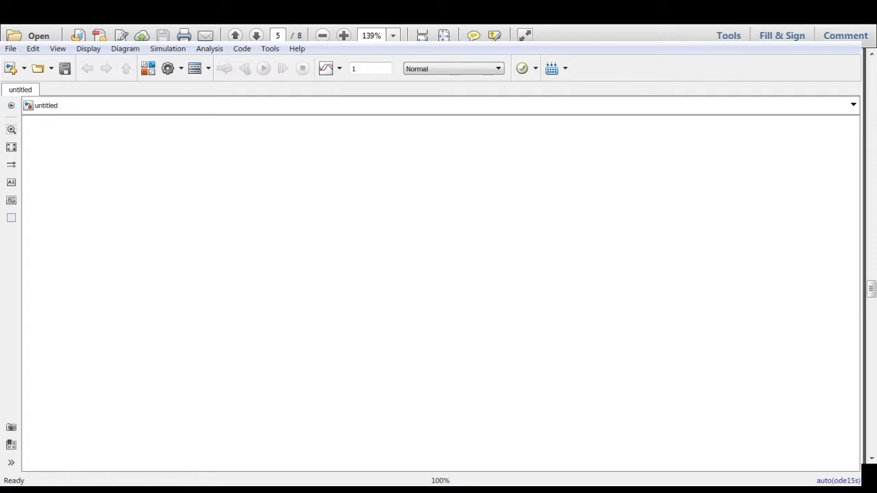
{"action": "left_click", "coordinate": [148, 70]}
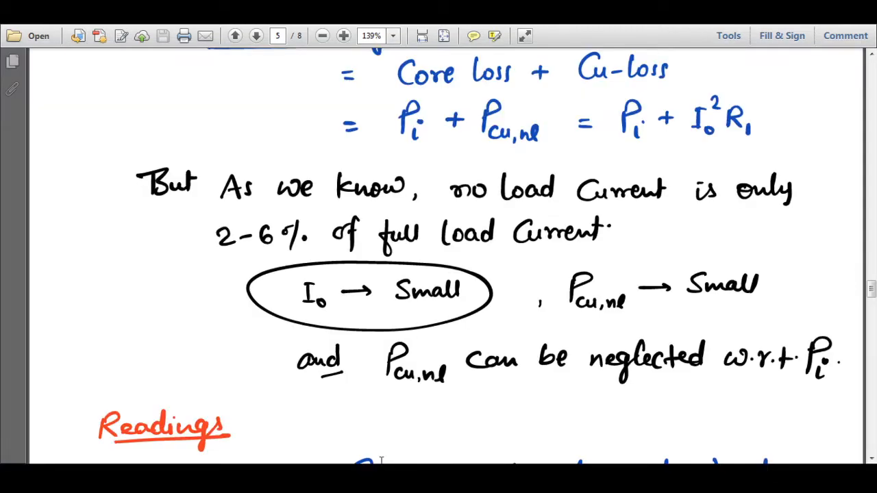
{"action": "scroll", "coordinate": [436, 346], "scroll_direction": "up", "scroll_amount": 15}
{"action": "scroll", "coordinate": [436, 346], "scroll_direction": "up", "scroll_amount": 15}
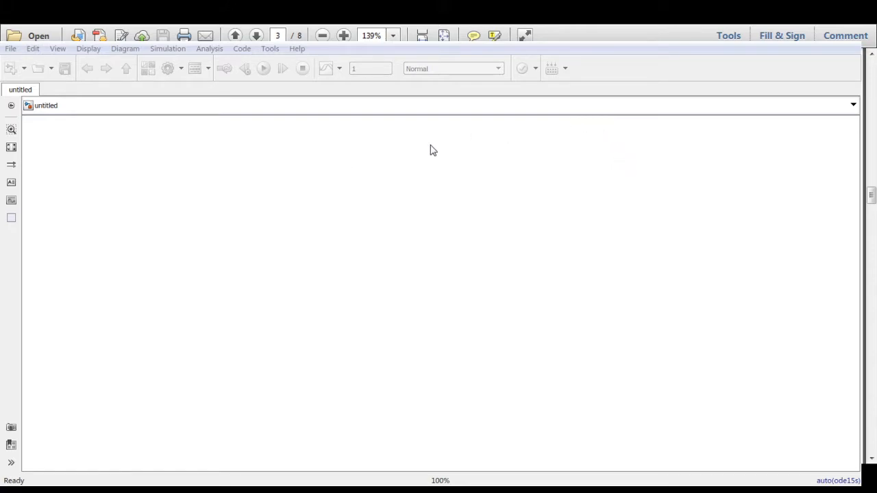
{"action": "left_click", "coordinate": [495, 117]}
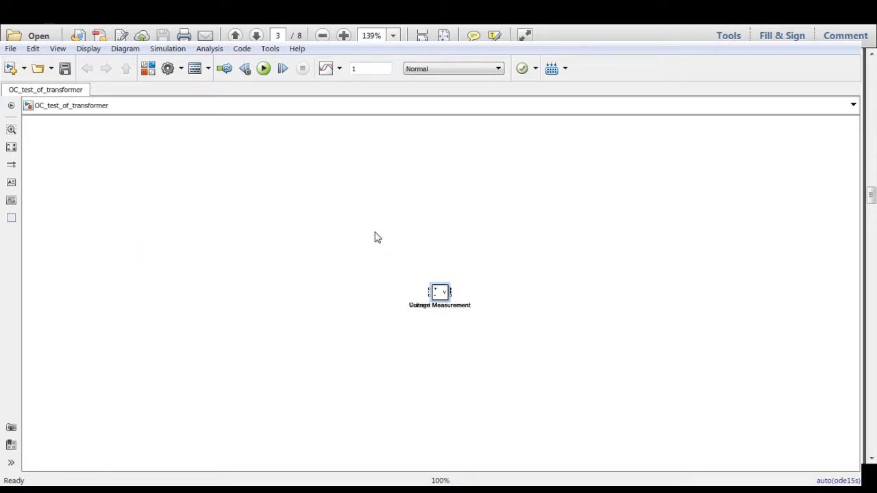
Separate the overlapping Voltage Measurement and Current Measurement blocks and enlarge both of them.
{"action": "left_click_drag", "start_coordinate": [445, 295], "coordinate": [361, 225]}
{"action": "left_click_drag", "start_coordinate": [349, 194], "coordinate": [470, 209]}
{"action": "left_click", "coordinate": [449, 297]}
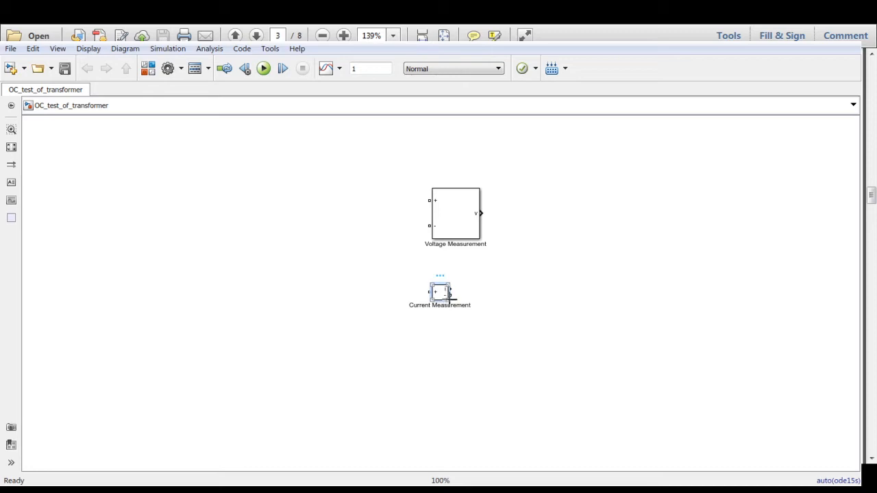
{"action": "left_click_drag", "start_coordinate": [450, 300], "coordinate": [549, 299]}
Add Linear Transformer, powergui, AC Voltage Source, RMS and Power (Phasor) blocks from the block library to the model.
{"action": "left_click", "coordinate": [150, 70]}
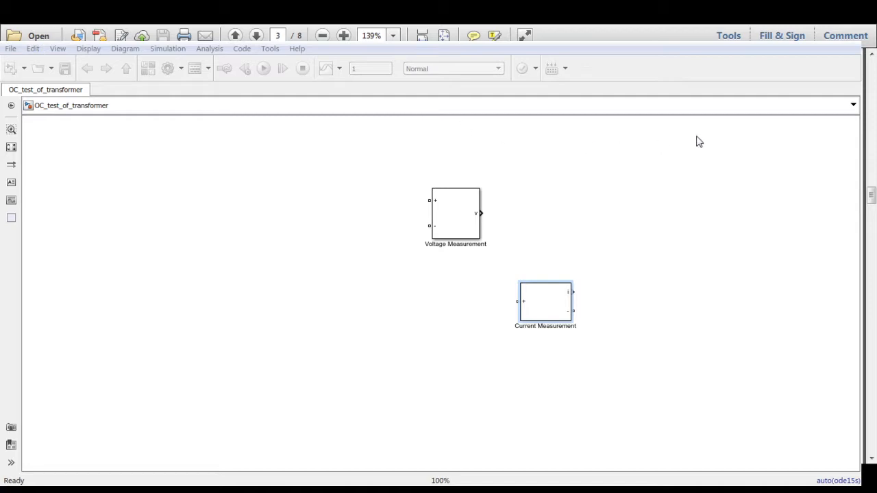
{"action": "left_click", "coordinate": [768, 109]}
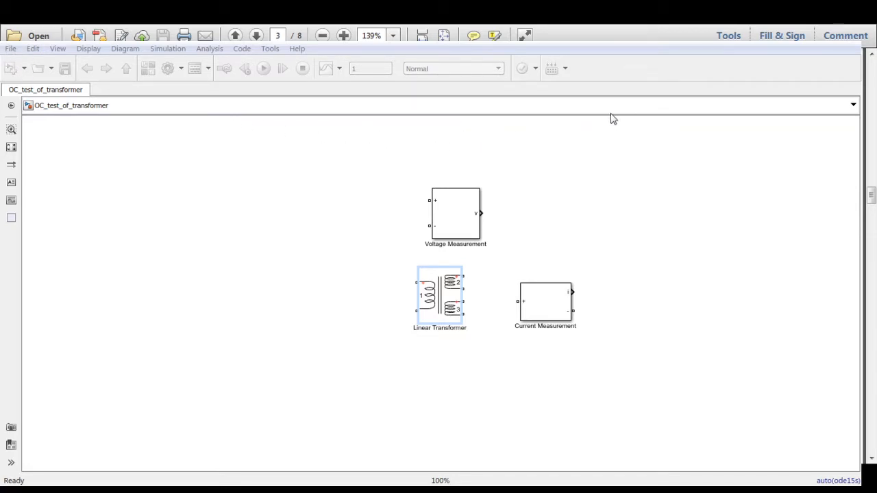
{"action": "left_click", "coordinate": [737, 115]}
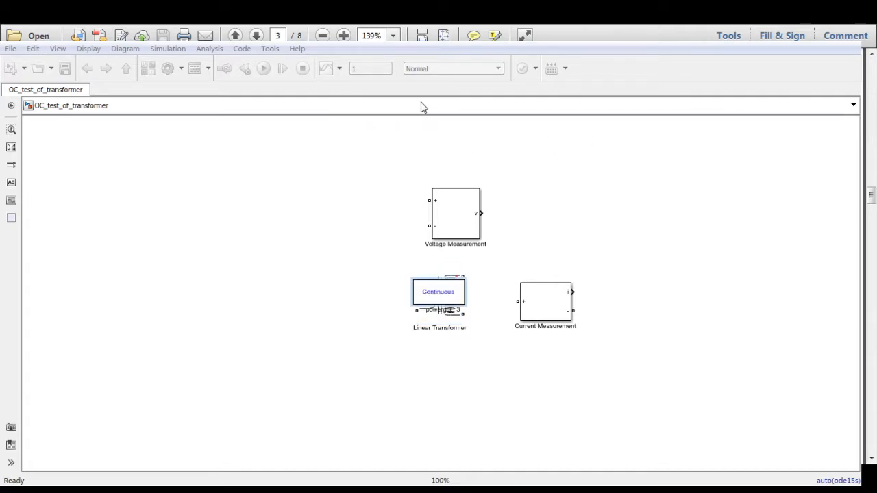
{"action": "left_click", "coordinate": [437, 115]}
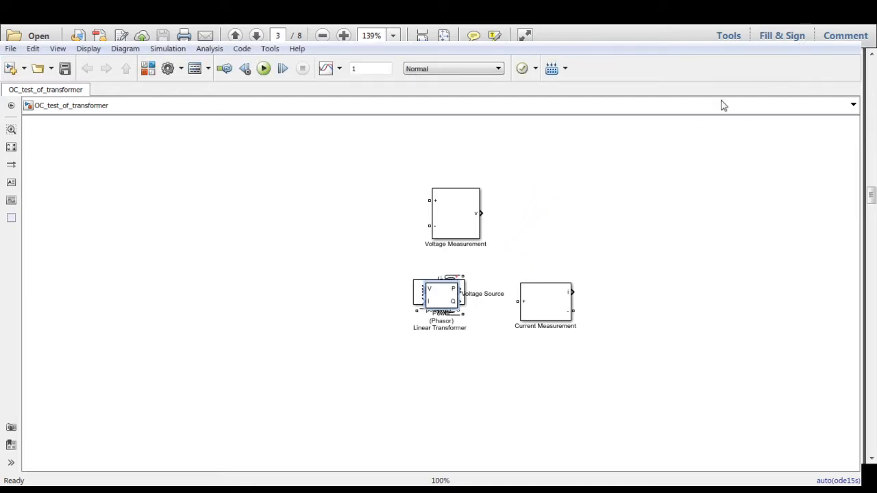
Spread the stacked RMS, Power (Phasor), AC Voltage Source, powergui and Linear Transformer blocks apart on the canvas.
{"action": "left_click_drag", "start_coordinate": [449, 295], "coordinate": [650, 241]}
{"action": "left_click", "coordinate": [422, 312]}
{"action": "left_click_drag", "start_coordinate": [445, 293], "coordinate": [365, 203]}
{"action": "left_click_drag", "start_coordinate": [457, 308], "coordinate": [375, 321]}
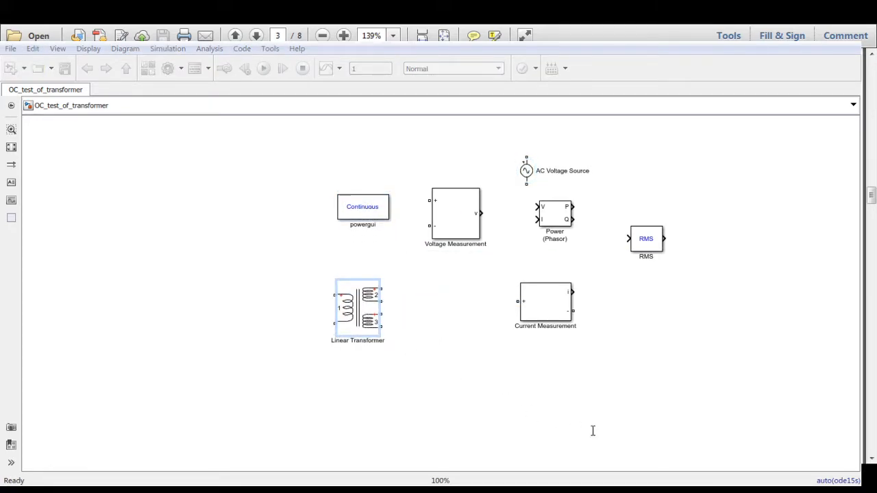
Enlarge the Linear Transformer block and remove its third winding so that only windings 1 and 2 are used.
{"action": "left_click", "coordinate": [327, 309]}
{"action": "left_click_drag", "start_coordinate": [358, 314], "coordinate": [420, 401]}
{"action": "left_click_drag", "start_coordinate": [388, 346], "coordinate": [384, 314]}
{"action": "left_click", "coordinate": [492, 331]}
{"action": "left_click", "coordinate": [376, 318]}
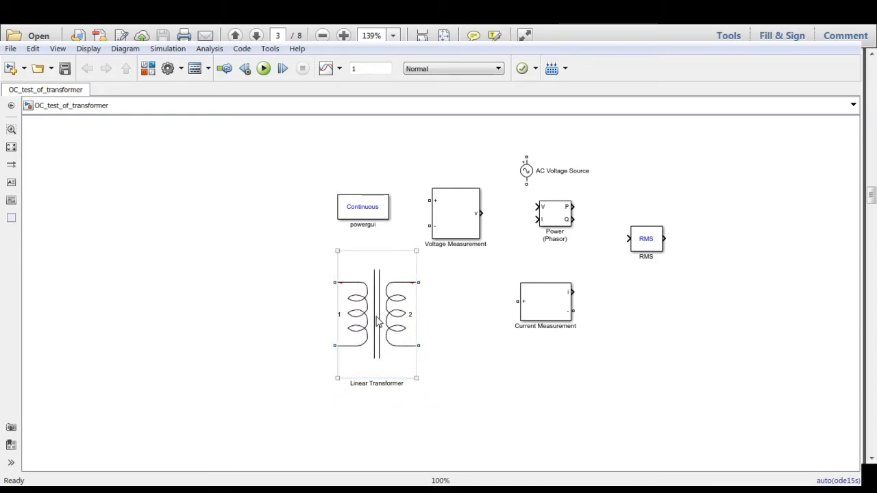
{"action": "left_click", "coordinate": [446, 361]}
{"action": "left_click", "coordinate": [400, 340]}
{"action": "left_click", "coordinate": [444, 320]}
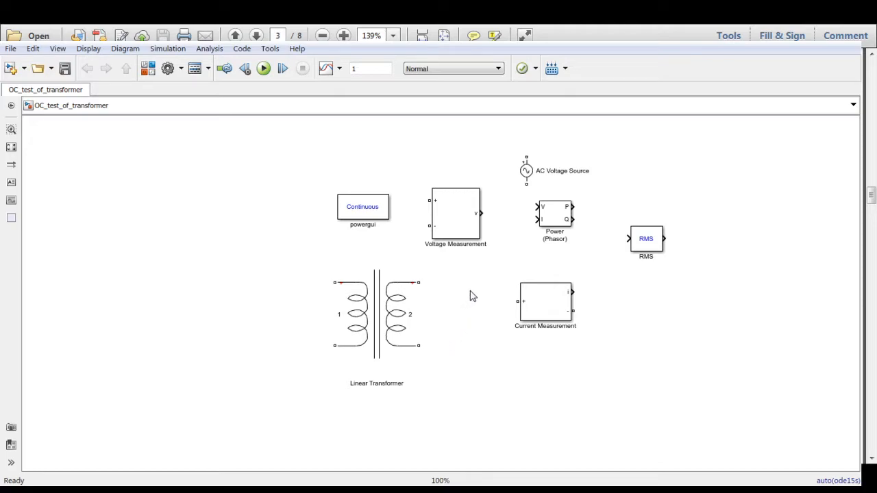
Move the powergui block and the Linear Transformer block higher on the canvas.
{"action": "left_click_drag", "start_coordinate": [373, 220], "coordinate": [364, 185]}
{"action": "left_click", "coordinate": [382, 308]}
{"action": "left_click_drag", "start_coordinate": [382, 308], "coordinate": [360, 263]}
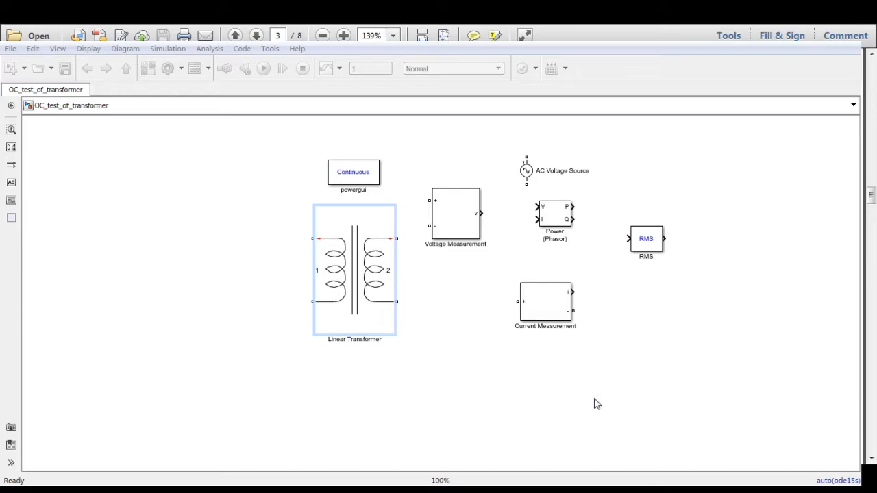
Open the Linear Transformer's block parameters for review and close them.
{"action": "left_click", "coordinate": [354, 270]}
{"action": "double_click", "coordinate": [354, 270]}
{"action": "left_click", "coordinate": [549, 430]}
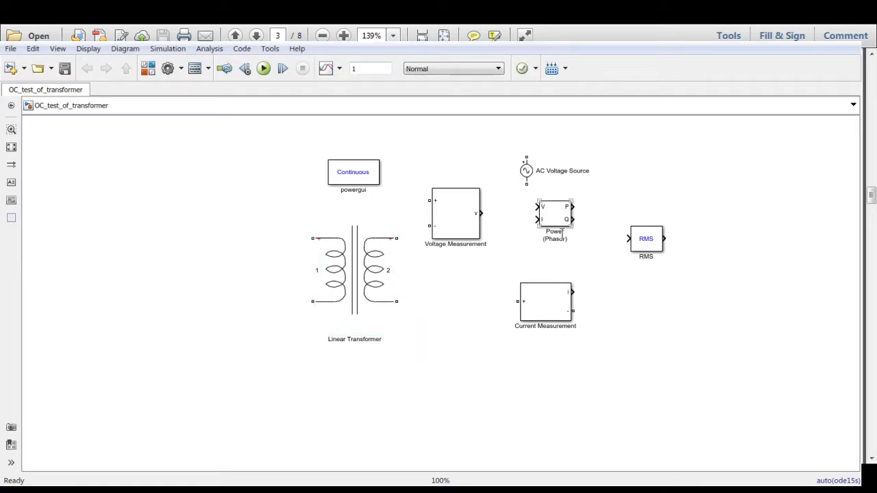
Connect the Current Measurement block's negative terminal to the transformer's upper primary terminal, then shrink the block and straighten the wire.
{"action": "left_click_drag", "start_coordinate": [555, 319], "coordinate": [220, 244]}
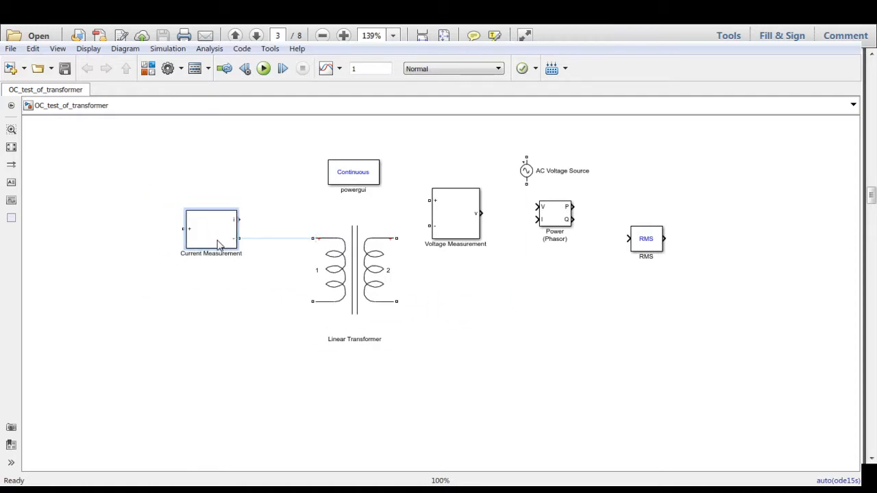
{"action": "left_click", "coordinate": [252, 241]}
{"action": "mouse_move", "coordinate": [216, 233]}
{"action": "left_mouse_down"}
{"action": "mouse_move", "coordinate": [234, 232]}
{"action": "mouse_move", "coordinate": [215, 218]}
{"action": "left_mouse_up"}
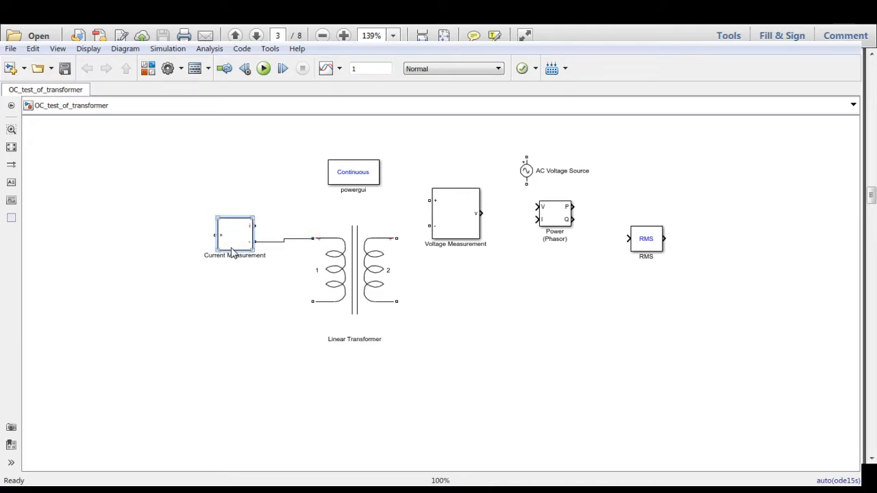
{"action": "left_click_drag", "start_coordinate": [235, 253], "coordinate": [234, 251]}
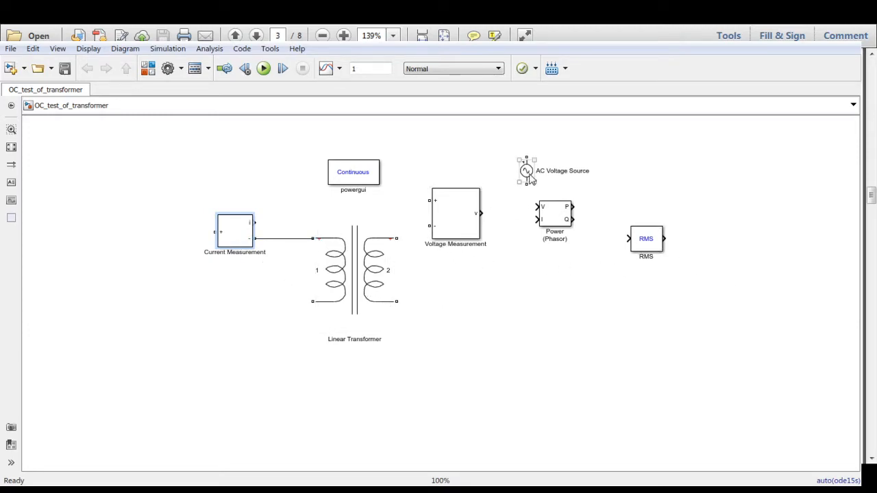
Wire the AC Voltage Source between the Current Measurement input and the transformer's lower primary terminal, and shift the transformer down.
{"action": "left_click_drag", "start_coordinate": [525, 171], "coordinate": [440, 237]}
{"action": "mouse_move", "coordinate": [488, 196]}
{"action": "left_mouse_down"}
{"action": "mouse_move", "coordinate": [116, 316]}
{"action": "mouse_move", "coordinate": [114, 296]}
{"action": "mouse_move", "coordinate": [186, 231]}
{"action": "mouse_move", "coordinate": [216, 233]}
{"action": "left_mouse_up"}
{"action": "mouse_move", "coordinate": [107, 310]}
{"action": "left_mouse_down"}
{"action": "mouse_move", "coordinate": [237, 335]}
{"action": "mouse_move", "coordinate": [311, 318]}
{"action": "mouse_move", "coordinate": [313, 302]}
{"action": "mouse_move", "coordinate": [274, 319]}
{"action": "mouse_move", "coordinate": [284, 382]}
{"action": "left_mouse_up"}
{"action": "left_click", "coordinate": [355, 263]}
{"action": "left_click_drag", "start_coordinate": [355, 267], "coordinate": [361, 304]}
{"action": "left_click", "coordinate": [472, 328]}
Place the Voltage Measurement block beside the AC Voltage Source and shrink it.
{"action": "left_click", "coordinate": [107, 295]}
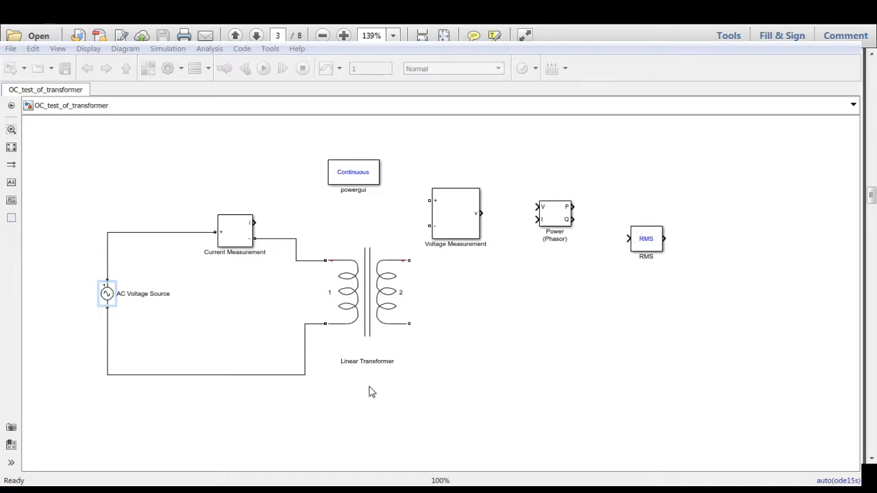
{"action": "left_click", "coordinate": [216, 419]}
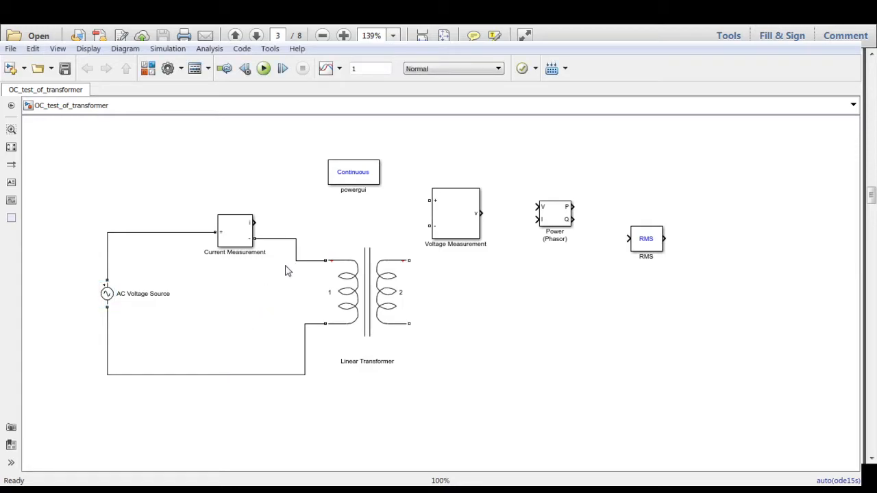
{"action": "left_click", "coordinate": [246, 234]}
{"action": "left_click", "coordinate": [274, 257]}
{"action": "left_click_drag", "start_coordinate": [455, 220], "coordinate": [154, 304]}
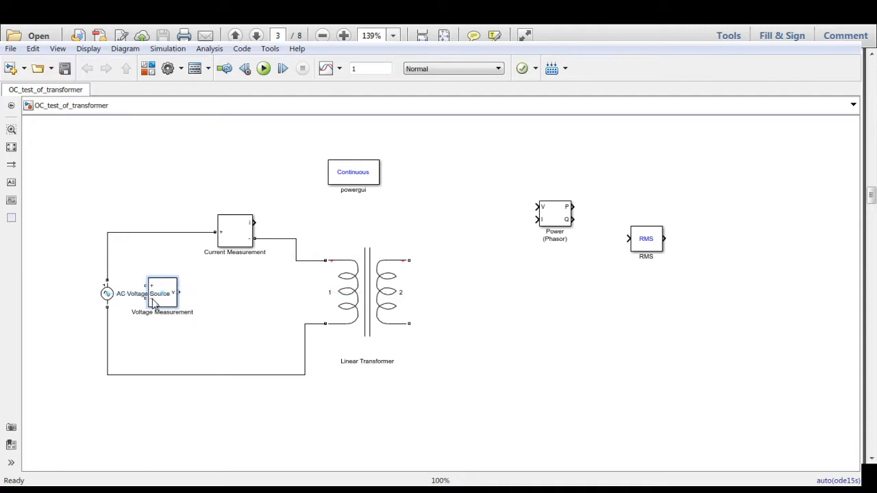
Move the Power (Phasor) block above the transformer, clearing powergui aside, and connect the Current Measurement output to its I input.
{"action": "left_click_drag", "start_coordinate": [562, 218], "coordinate": [298, 179]}
{"action": "left_click_drag", "start_coordinate": [353, 173], "coordinate": [435, 159]}
{"action": "left_click_drag", "start_coordinate": [298, 179], "coordinate": [346, 198]}
{"action": "left_click_drag", "start_coordinate": [255, 223], "coordinate": [328, 199]}
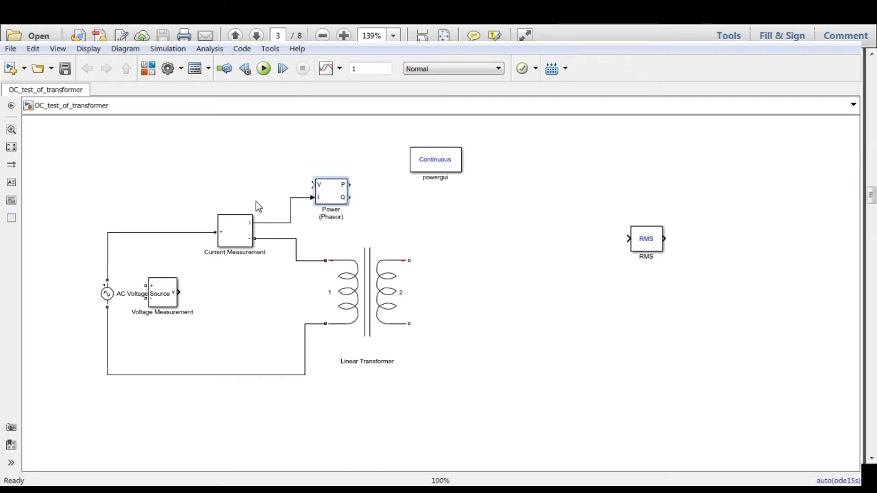
Connect the Voltage Measurement terminals to the upper and lower source lines and shift the positive wire clear of the source label.
{"action": "left_click_drag", "start_coordinate": [147, 285], "coordinate": [141, 233]}
{"action": "left_click_drag", "start_coordinate": [148, 299], "coordinate": [144, 373]}
{"action": "left_click_drag", "start_coordinate": [164, 292], "coordinate": [161, 292]}
{"action": "left_click_drag", "start_coordinate": [142, 261], "coordinate": [132, 260]}
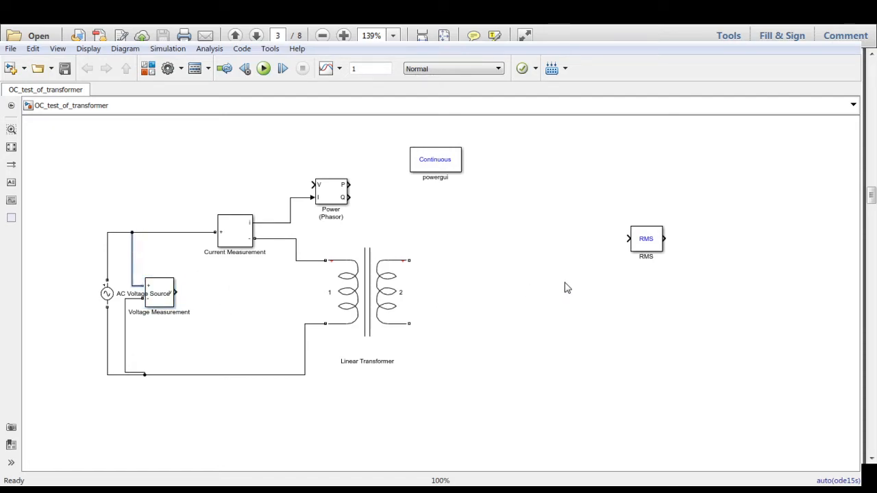
Insert RMS blocks between the Current Measurement and the Power block's I input, and between the Voltage Measurement and its V input.
{"action": "left_click_drag", "start_coordinate": [655, 241], "coordinate": [264, 177]}
{"action": "left_click", "coordinate": [291, 209]}
{"action": "key", "text": "Delete"}
{"action": "left_click_drag", "start_coordinate": [331, 199], "coordinate": [390, 206]}
{"action": "left_click_drag", "start_coordinate": [263, 189], "coordinate": [255, 220]}
{"action": "left_click_drag", "start_coordinate": [313, 211], "coordinate": [354, 203]}
{"action": "mouse_move", "coordinate": [299, 217]}
{"action": "left_mouse_down"}
{"action": "mouse_move", "coordinate": [262, 287]}
{"action": "mouse_move", "coordinate": [218, 300]}
{"action": "mouse_move", "coordinate": [266, 288]}
{"action": "mouse_move", "coordinate": [209, 236]}
{"action": "mouse_move", "coordinate": [287, 191]}
{"action": "mouse_move", "coordinate": [340, 189]}
{"action": "left_mouse_up"}
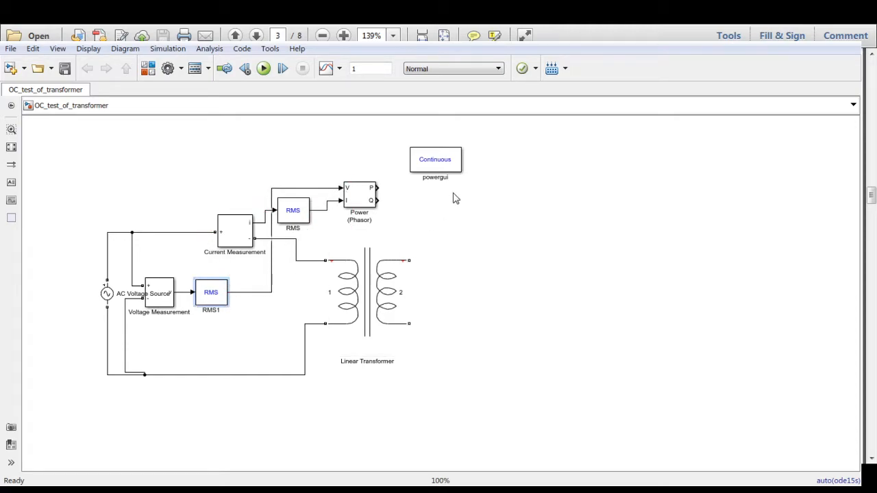
Reroute the wire from RMS1 to the Power block's V input and shift the whole circuit toward the middle of the canvas.
{"action": "left_click", "coordinate": [271, 275]}
{"action": "left_click_drag", "start_coordinate": [271, 275], "coordinate": [205, 294]}
{"action": "left_click", "coordinate": [215, 296]}
{"action": "left_click_drag", "start_coordinate": [271, 273], "coordinate": [225, 283]}
{"action": "left_click_drag", "start_coordinate": [526, 149], "coordinate": [74, 410]}
{"action": "left_click_drag", "start_coordinate": [349, 289], "coordinate": [388, 308]}
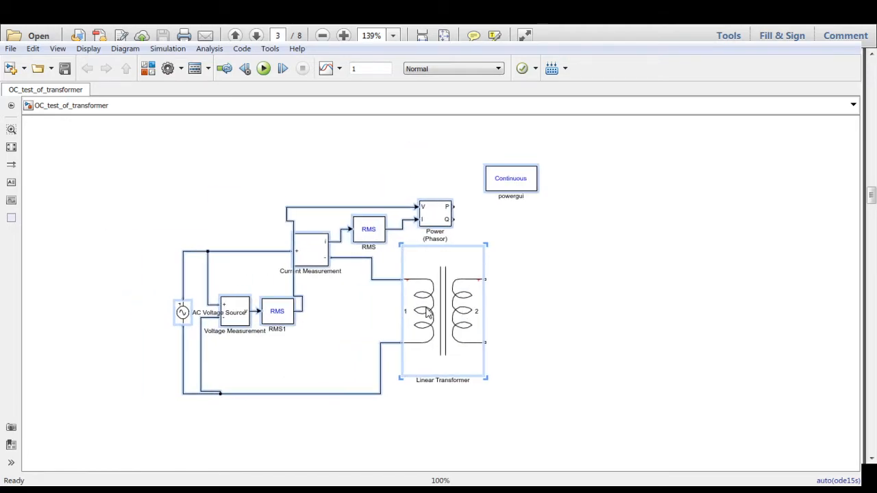
{"action": "left_click", "coordinate": [526, 336]}
Spread out the circuit with powergui above the source and the transformer side farther away, then tidy the lower return wires.
{"action": "left_click_drag", "start_coordinate": [507, 182], "coordinate": [207, 184]}
{"action": "left_click_drag", "start_coordinate": [503, 163], "coordinate": [290, 435]}
{"action": "left_click_drag", "start_coordinate": [461, 331], "coordinate": [543, 343]}
{"action": "left_click", "coordinate": [580, 335]}
{"action": "left_click_drag", "start_coordinate": [360, 327], "coordinate": [298, 313]}
{"action": "left_click", "coordinate": [635, 288]}
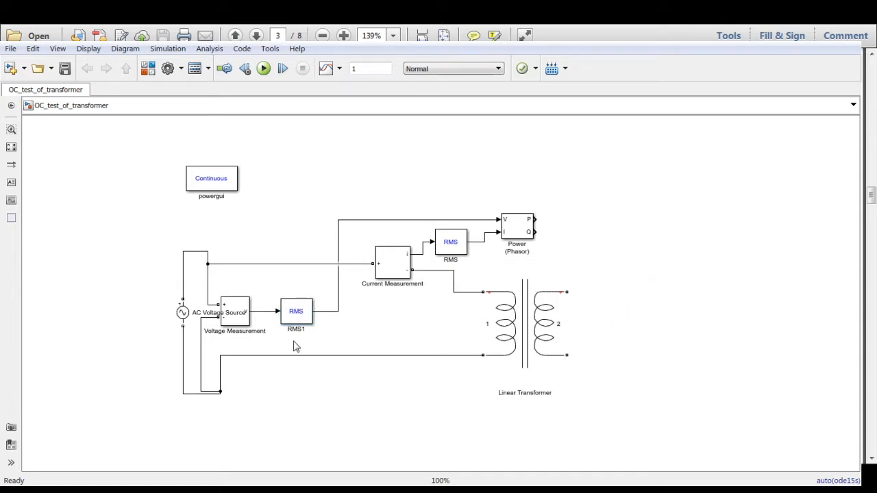
{"action": "left_click_drag", "start_coordinate": [267, 363], "coordinate": [265, 393]}
{"action": "left_click_drag", "start_coordinate": [202, 358], "coordinate": [211, 363]}
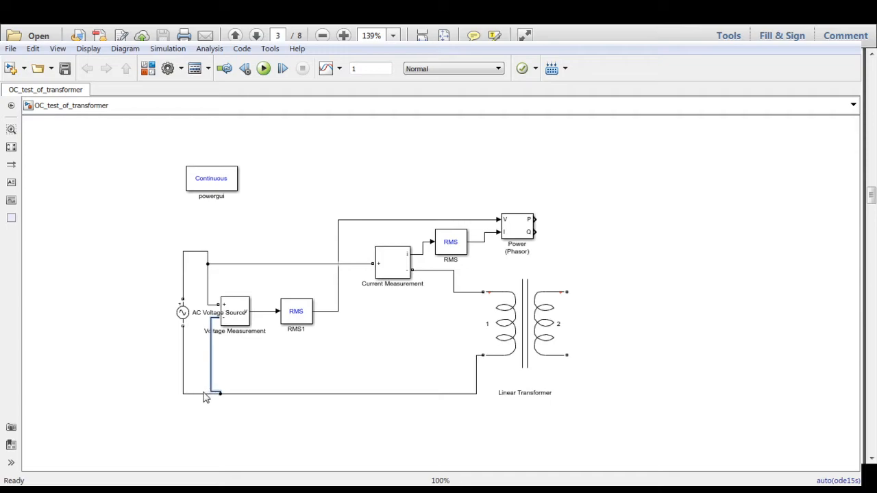
Open the block parameters of RMS1 and RMS for review and close them.
{"action": "left_click", "coordinate": [291, 317]}
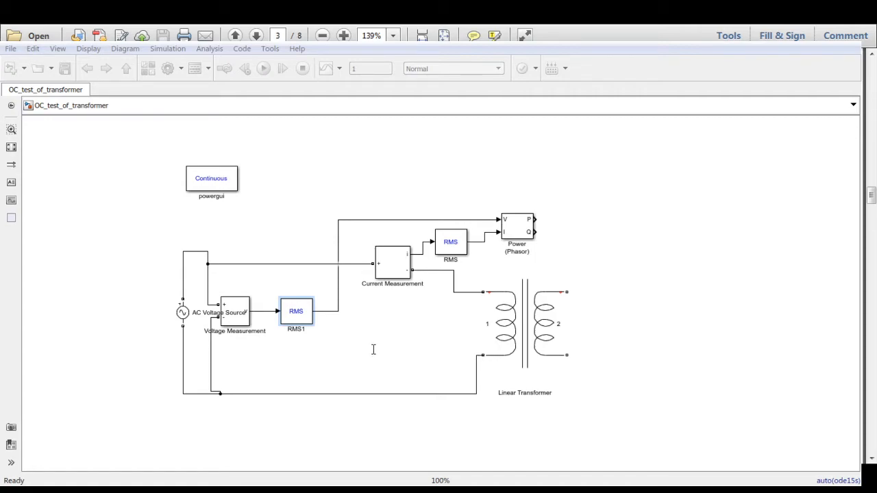
{"action": "double_click", "coordinate": [454, 245]}
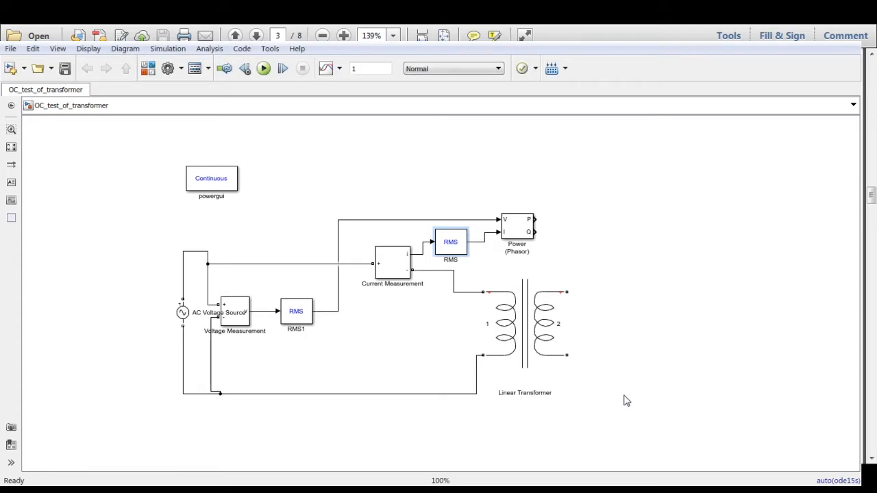
Move powergui closer to the circuit and straighten the source wire by raising it and aligning the Current Measurement block with it.
{"action": "left_click_drag", "start_coordinate": [205, 177], "coordinate": [247, 202]}
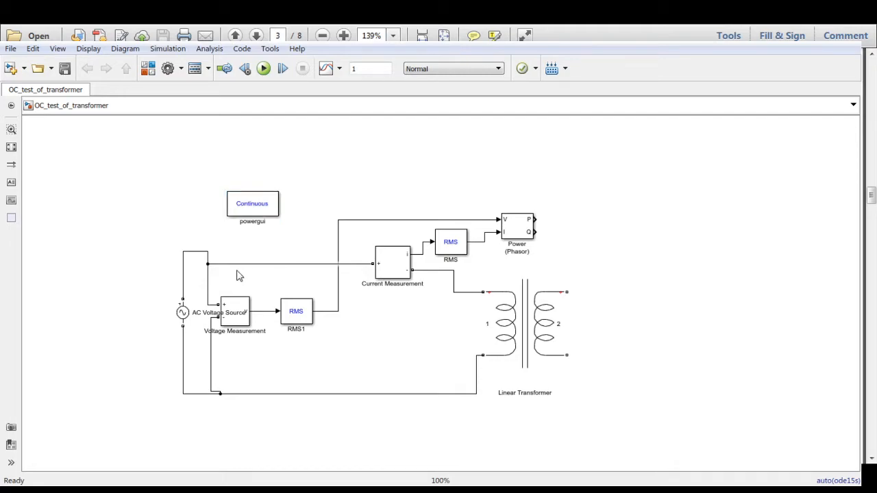
{"action": "left_click", "coordinate": [233, 312]}
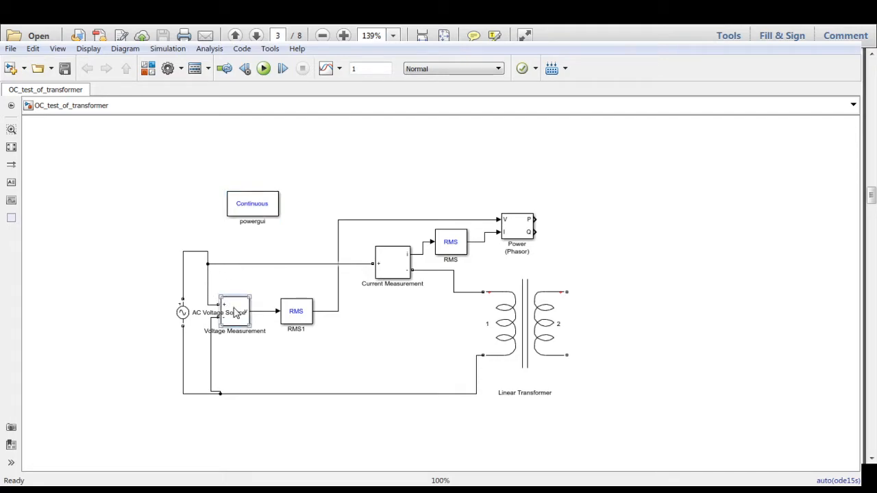
{"action": "left_click", "coordinate": [325, 288]}
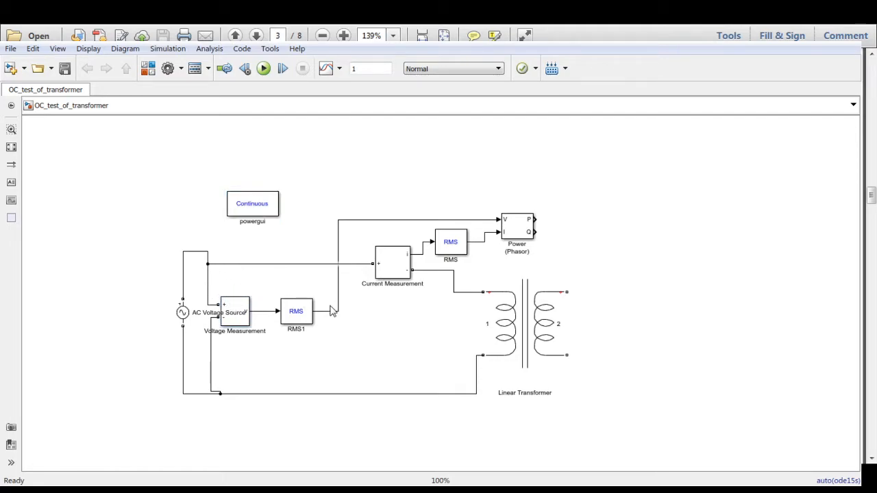
{"action": "left_click_drag", "start_coordinate": [331, 311], "coordinate": [338, 311]}
{"action": "left_click_drag", "start_coordinate": [221, 268], "coordinate": [222, 256]}
{"action": "left_click", "coordinate": [390, 269]}
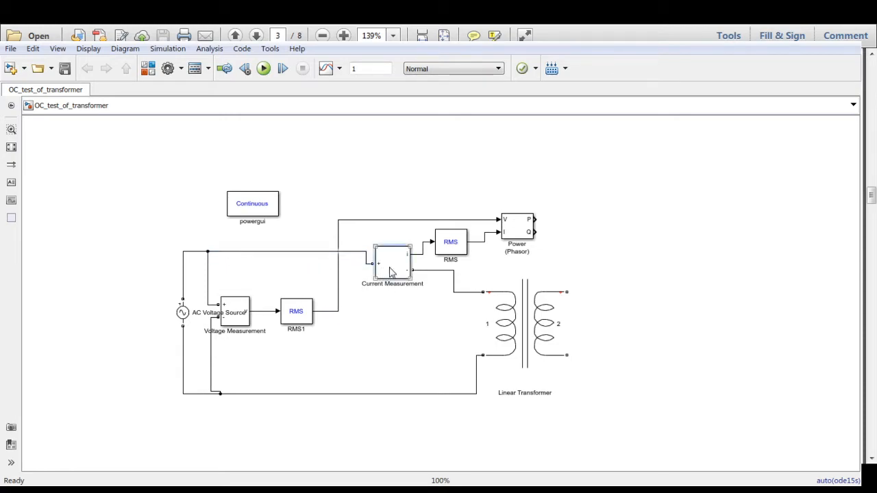
{"action": "left_click_drag", "start_coordinate": [389, 269], "coordinate": [391, 257]}
{"action": "left_click", "coordinate": [670, 245]}
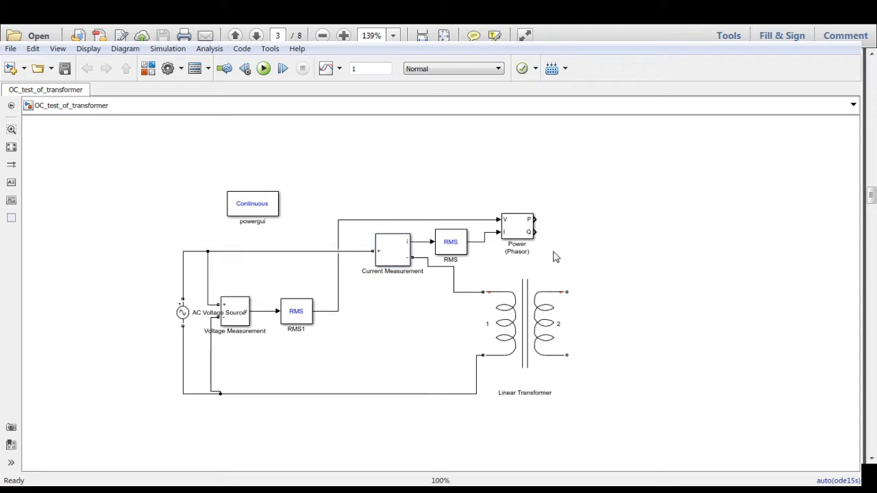
Copy the RMS block and connect the copy to the P output of the Power (Phasor) block.
{"action": "left_click_drag", "start_coordinate": [447, 249], "coordinate": [574, 227]}
{"action": "left_click", "coordinate": [574, 225]}
{"action": "left_click_drag", "start_coordinate": [569, 222], "coordinate": [533, 220]}
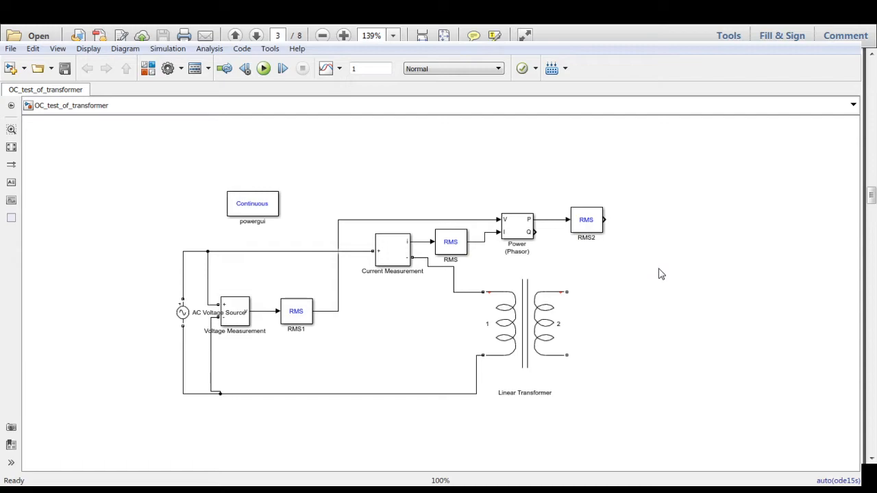
{"action": "left_click_drag", "start_coordinate": [586, 224], "coordinate": [575, 223]}
{"action": "left_click", "coordinate": [667, 207]}
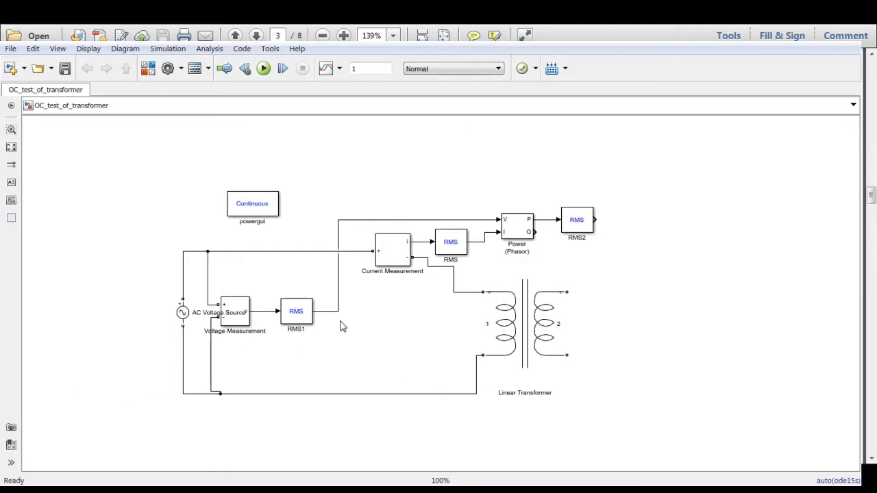
Add a Display block from the library and connect it to the output of RMS2.
{"action": "left_click", "coordinate": [148, 69]}
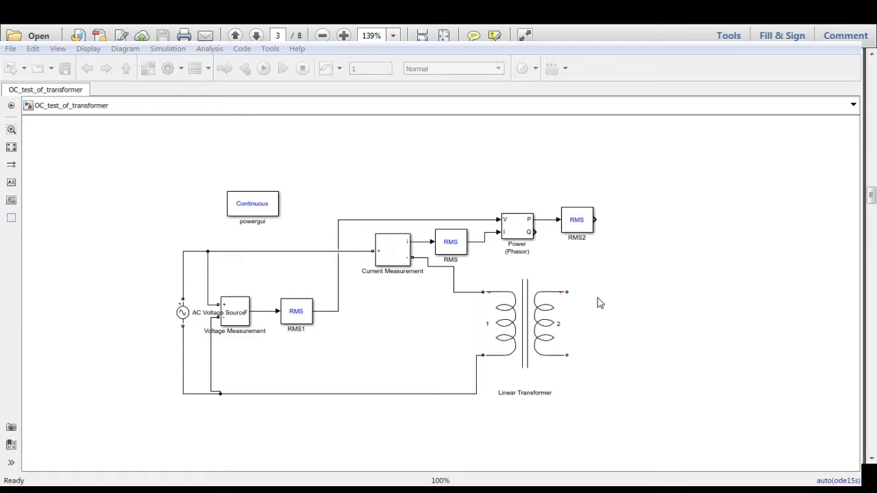
{"action": "left_click", "coordinate": [401, 353]}
{"action": "key", "text": "ctrl+v"}
{"action": "scroll", "coordinate": [401, 362], "scroll_direction": "down", "scroll_amount": 1}
{"action": "left_click_drag", "start_coordinate": [442, 308], "coordinate": [622, 253]}
{"action": "scroll", "coordinate": [604, 285], "scroll_direction": "up", "scroll_amount": 1}
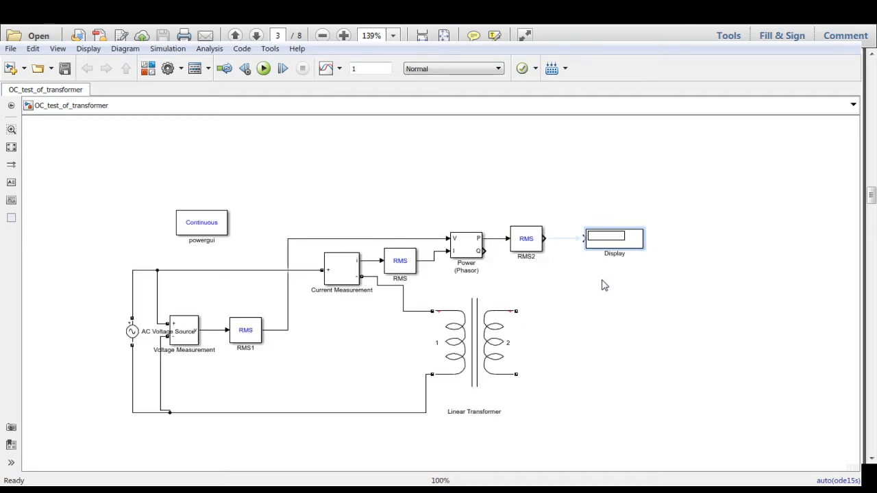
{"action": "left_click", "coordinate": [563, 240]}
{"action": "left_click", "coordinate": [605, 266]}
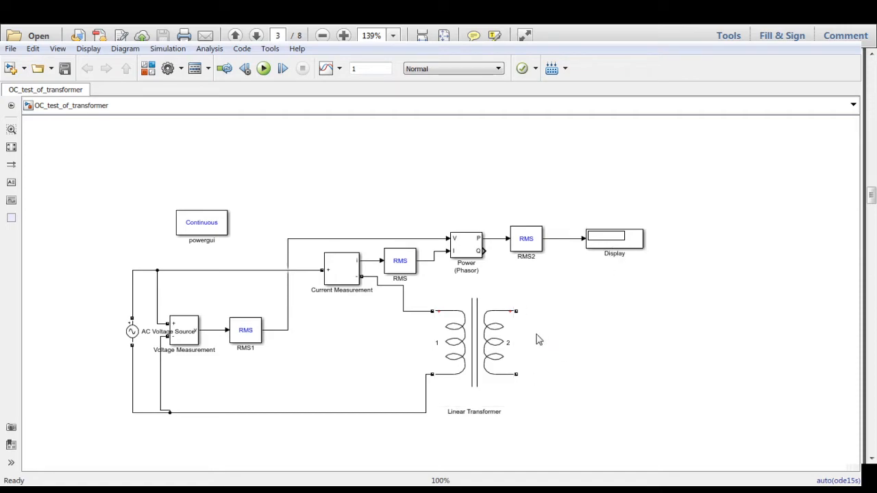
Place two copies of the Display block above the circuit and connect them to the RMS current and RMS voltage signals.
{"action": "mouse_move", "coordinate": [612, 240]}
{"action": "left_mouse_down"}
{"action": "mouse_move", "coordinate": [439, 179]}
{"action": "mouse_move", "coordinate": [621, 232]}
{"action": "mouse_move", "coordinate": [619, 241]}
{"action": "mouse_move", "coordinate": [488, 164]}
{"action": "mouse_move", "coordinate": [436, 229]}
{"action": "mouse_move", "coordinate": [441, 255]}
{"action": "left_mouse_up"}
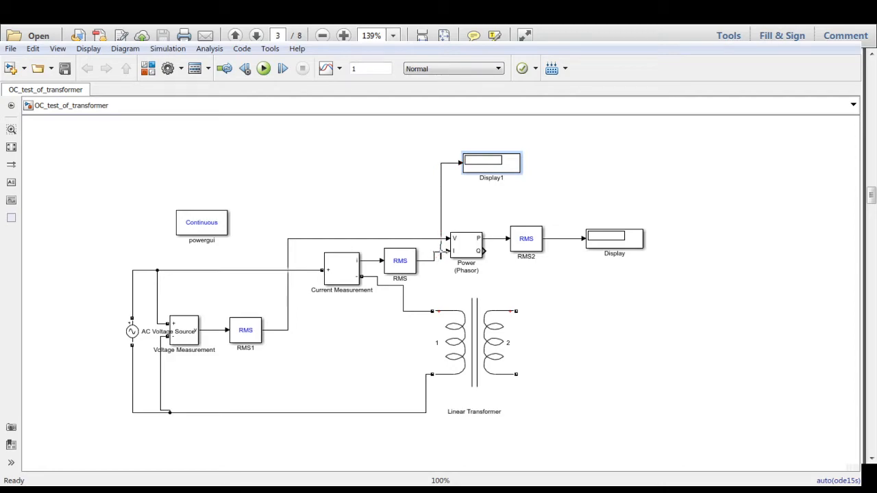
{"action": "left_click_drag", "start_coordinate": [501, 166], "coordinate": [316, 173]}
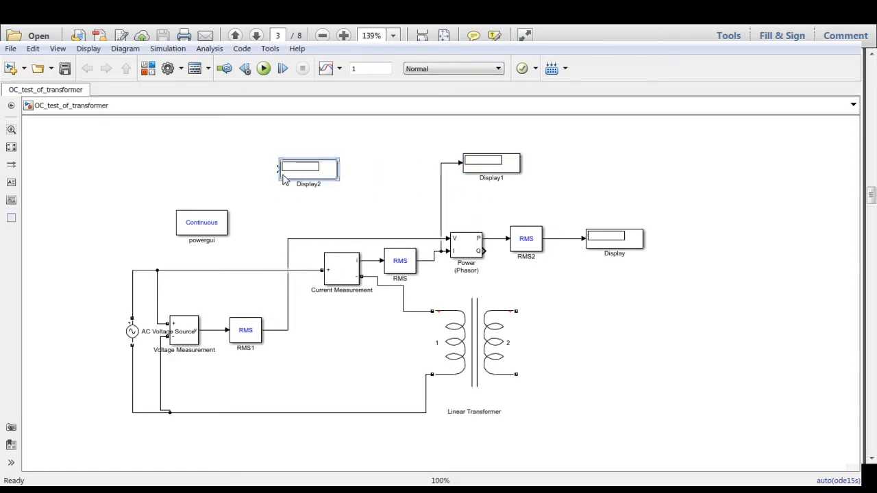
{"action": "left_click_drag", "start_coordinate": [278, 169], "coordinate": [289, 239]}
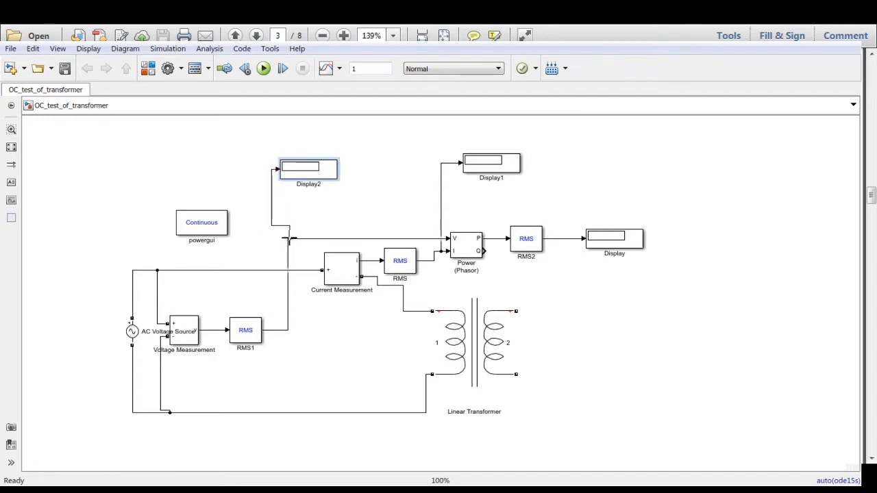
{"action": "left_click", "coordinate": [323, 217]}
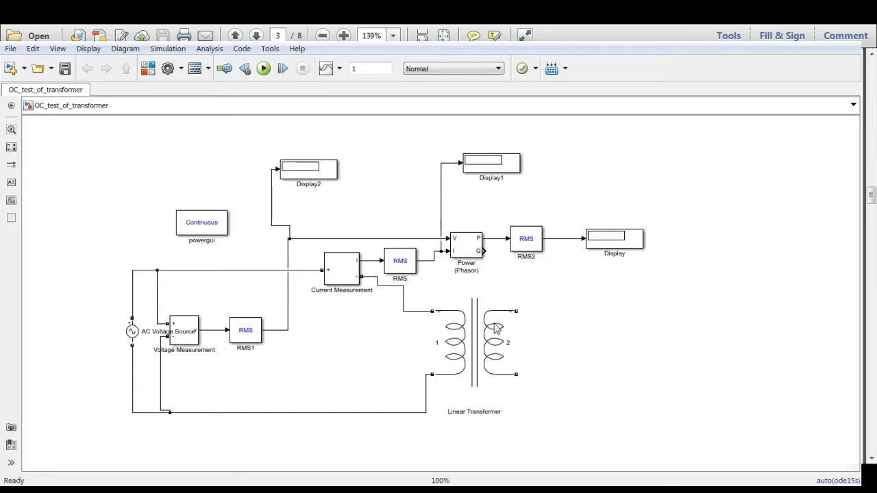
Correct the AC Voltage Source's parameters after a trial run and simulate the model again.
{"action": "left_click", "coordinate": [263, 68]}
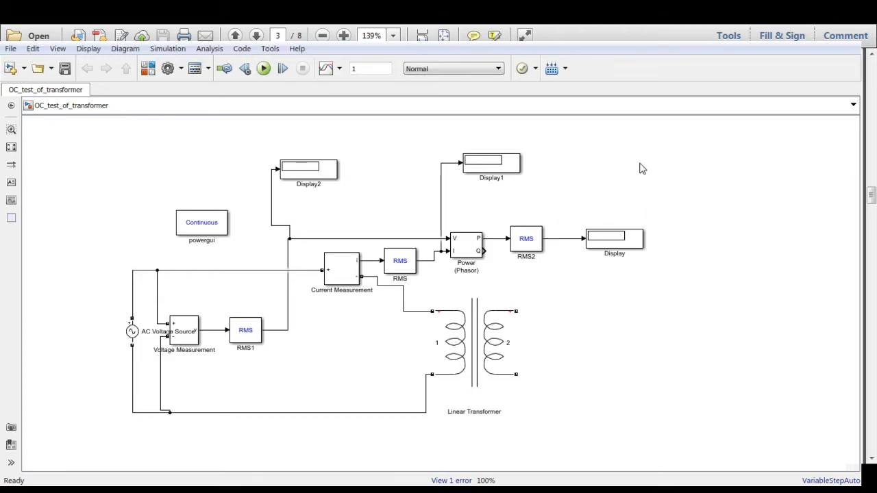
{"action": "left_click", "coordinate": [133, 332]}
{"action": "double_click", "coordinate": [133, 333]}
{"action": "left_click", "coordinate": [263, 70]}
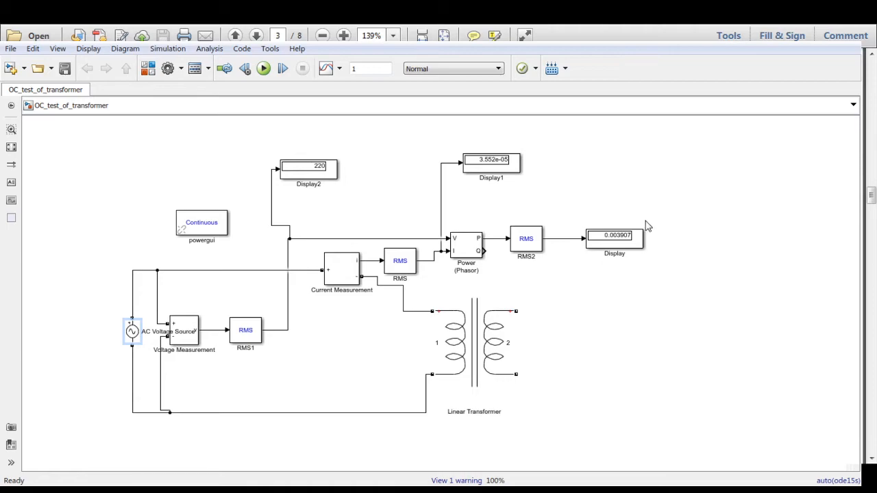
Enlarge the Display block connected to RMS2 and position it slightly higher.
{"action": "left_click", "coordinate": [328, 181]}
{"action": "left_click", "coordinate": [615, 256]}
{"action": "left_click_drag", "start_coordinate": [644, 250], "coordinate": [642, 213]}
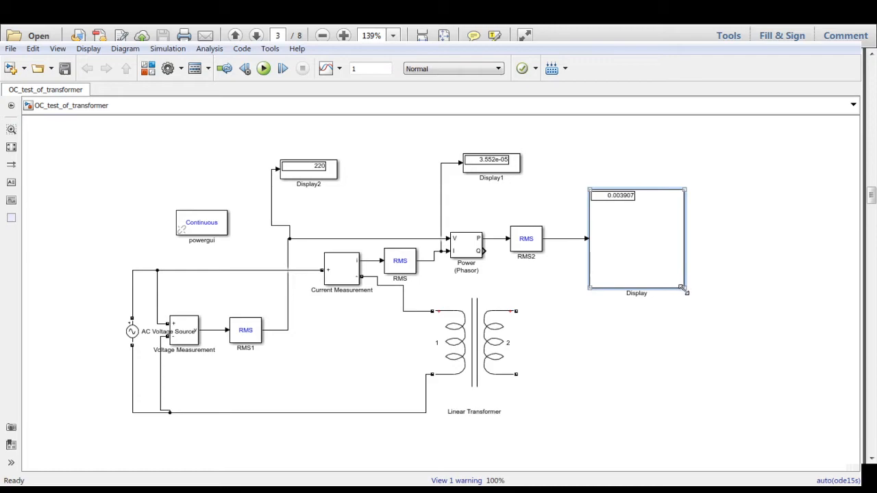
{"action": "left_click_drag", "start_coordinate": [684, 288], "coordinate": [676, 262]}
{"action": "mouse_move", "coordinate": [657, 214]}
{"action": "left_mouse_down"}
{"action": "mouse_move", "coordinate": [654, 194]}
{"action": "mouse_move", "coordinate": [666, 225]}
{"action": "left_mouse_up"}
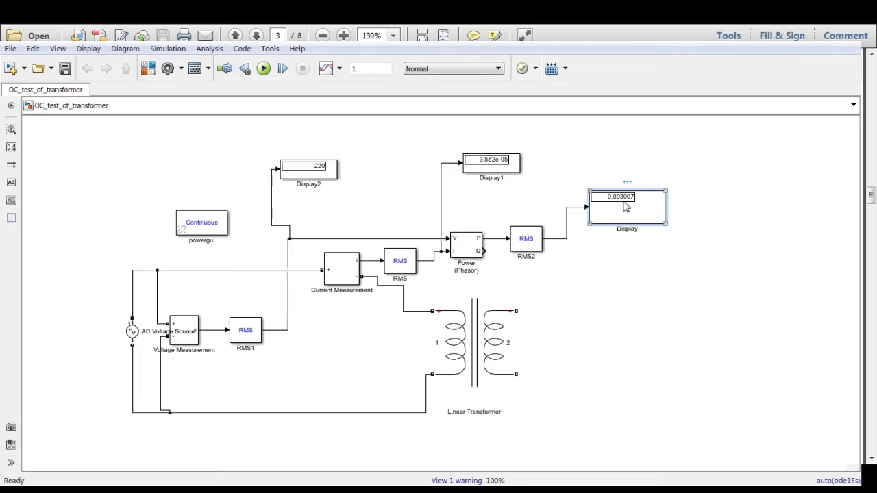
{"action": "left_click", "coordinate": [683, 254]}
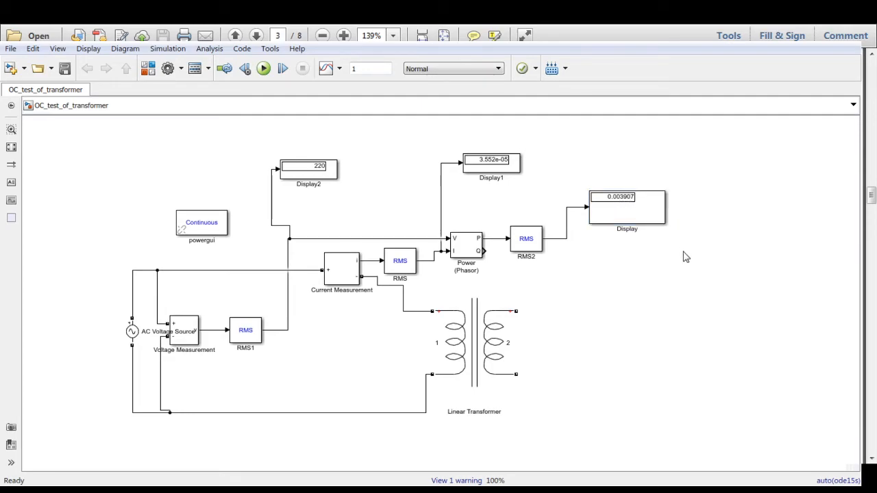
{"action": "left_click", "coordinate": [500, 175]}
{"action": "left_click", "coordinate": [610, 161]}
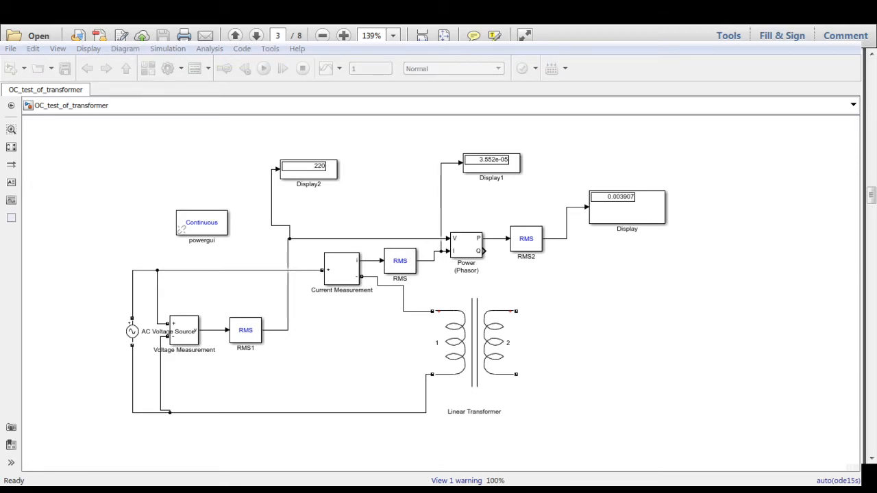
Switch to the PDF notes and review the open circuit test readings and the formula for the core-loss resistance Ri.
{"action": "key", "text": "alt+Tab"}
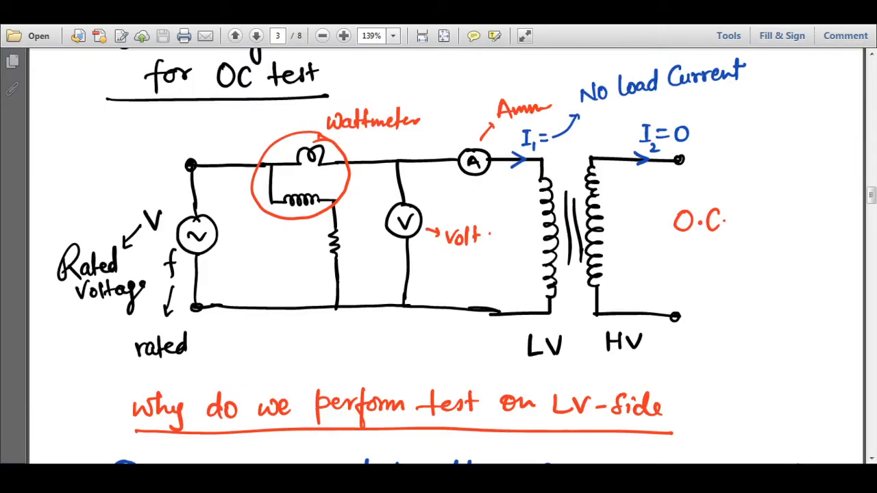
{"action": "scroll", "coordinate": [446, 307], "scroll_direction": "down", "scroll_amount": 10}
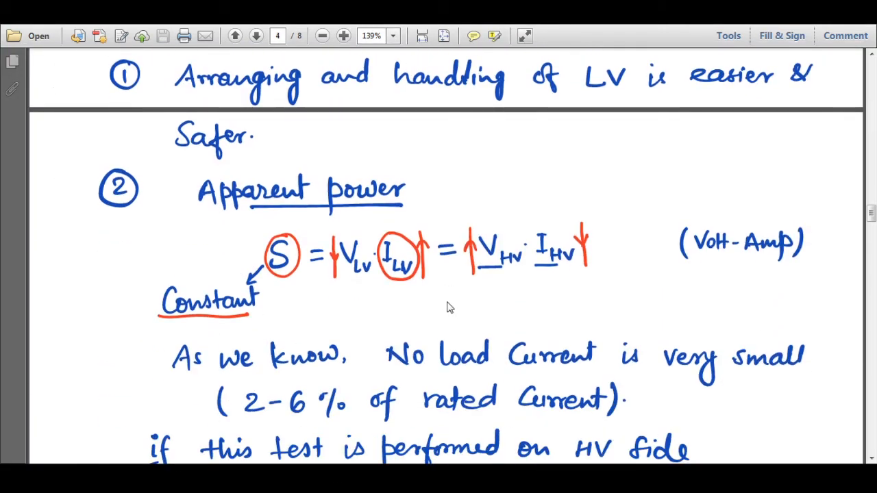
{"action": "scroll", "coordinate": [465, 305], "scroll_direction": "down", "scroll_amount": 12}
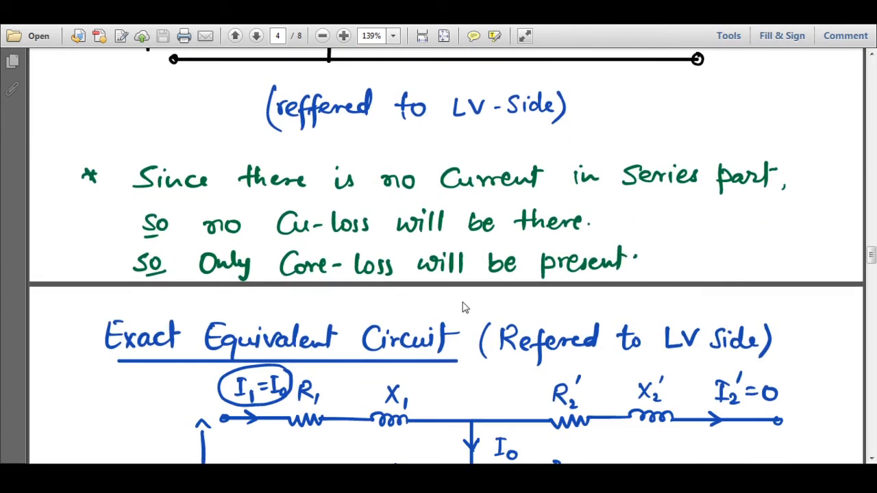
{"action": "scroll", "coordinate": [466, 304], "scroll_direction": "down", "scroll_amount": 12}
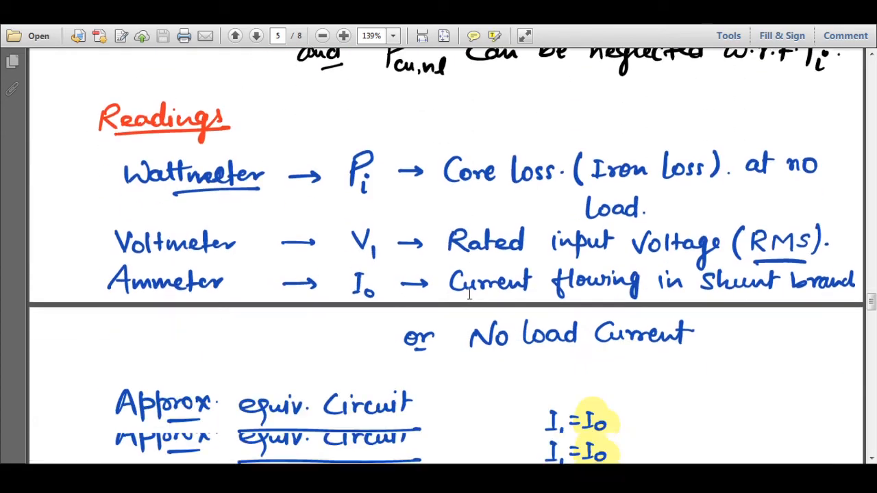
{"action": "scroll", "coordinate": [471, 299], "scroll_direction": "down", "scroll_amount": 4}
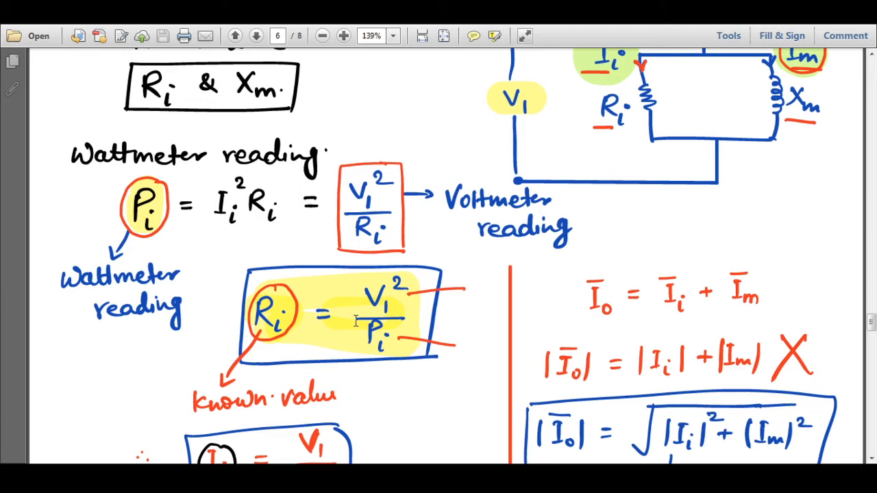
{"action": "scroll", "coordinate": [548, 288], "scroll_direction": "up", "scroll_amount": 3}
{"action": "scroll", "coordinate": [647, 260], "scroll_direction": "down", "scroll_amount": 2}
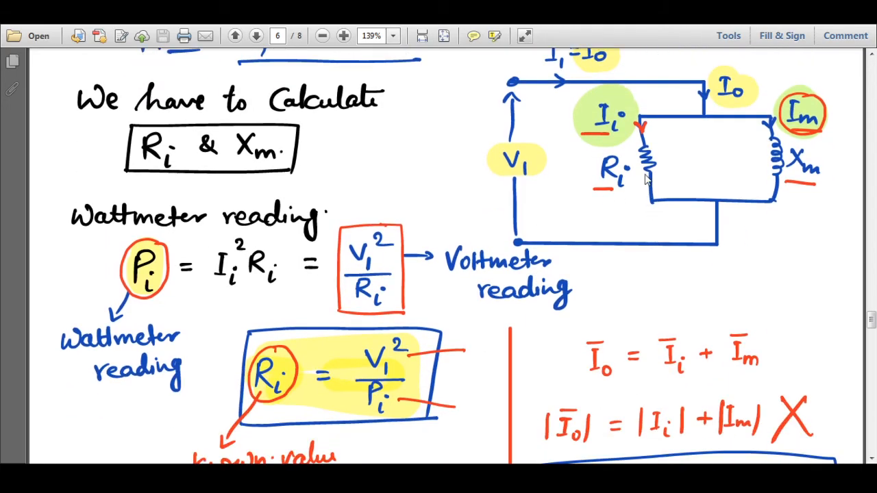
{"action": "scroll", "coordinate": [653, 145], "scroll_direction": "down", "scroll_amount": 2}
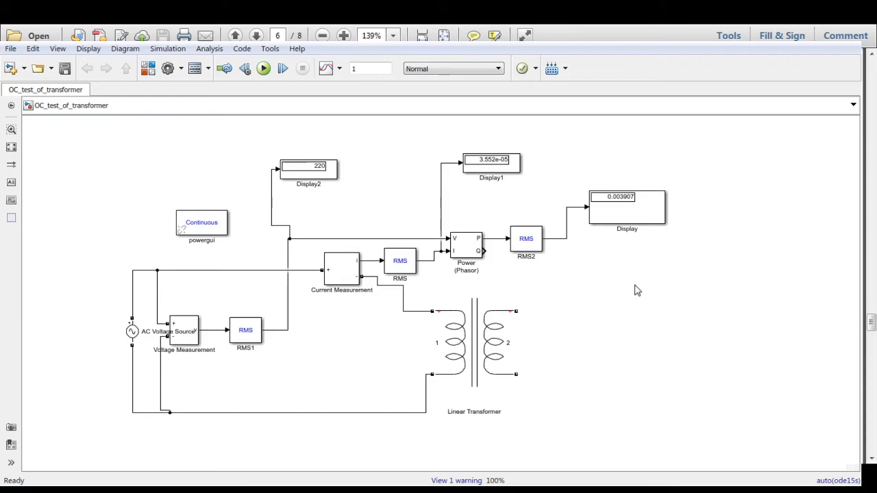
Shift Display2 slightly right so its input line runs straight up from the RMS voltage signal.
{"action": "left_click_drag", "start_coordinate": [315, 173], "coordinate": [331, 171]}
{"action": "left_click", "coordinate": [416, 231]}
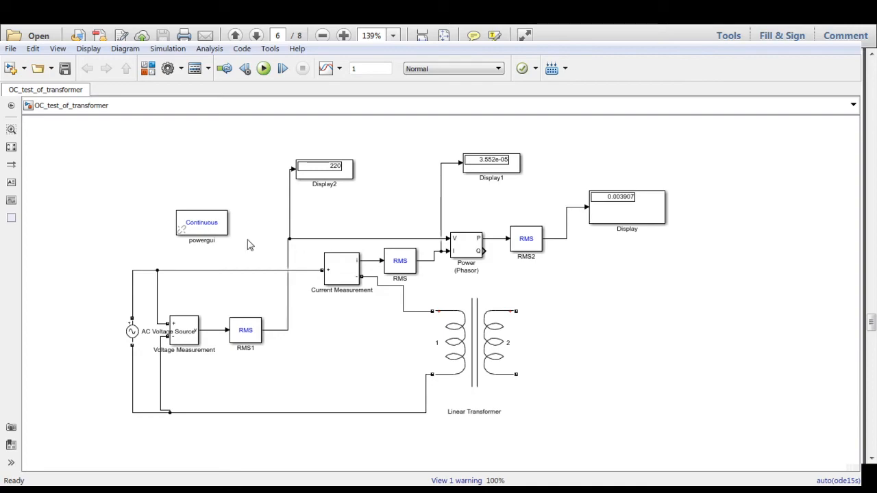
{"action": "left_click", "coordinate": [312, 162]}
Add Divide and Math Function blocks from the library, set the Math Function to magnitude squared, and place it above the power Display.
{"action": "left_click", "coordinate": [148, 70]}
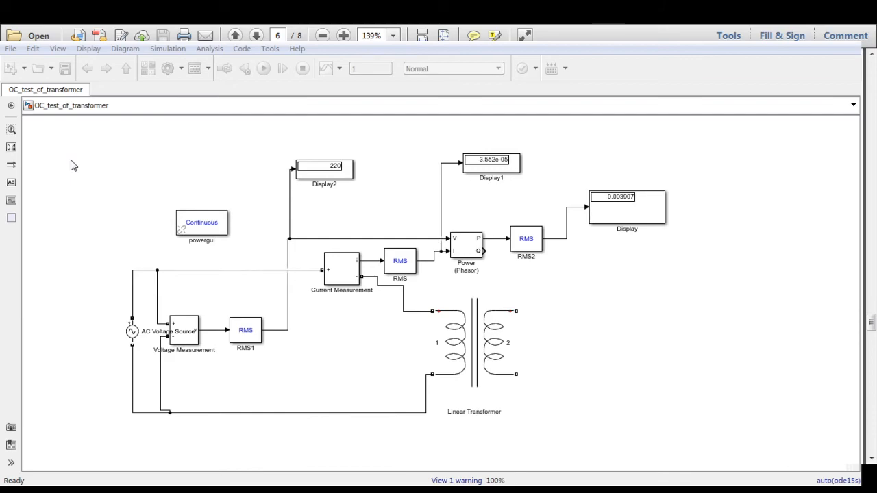
{"action": "left_click", "coordinate": [707, 111]}
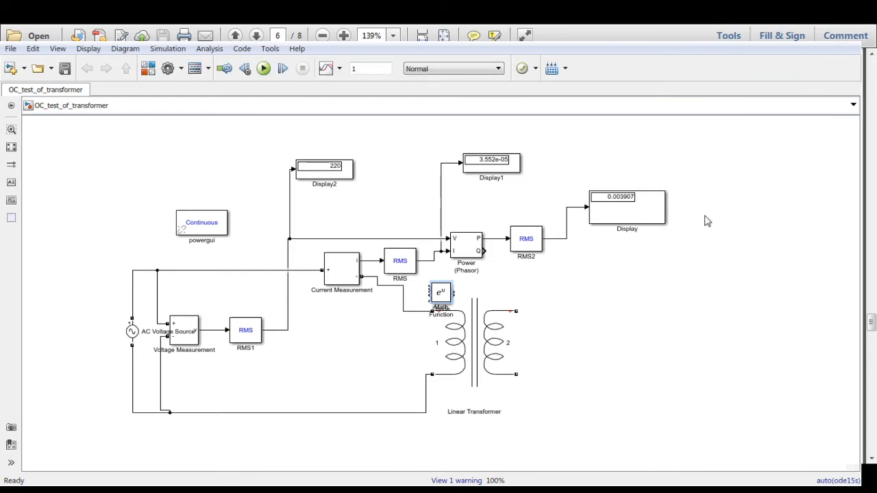
{"action": "left_click_drag", "start_coordinate": [439, 291], "coordinate": [220, 170]}
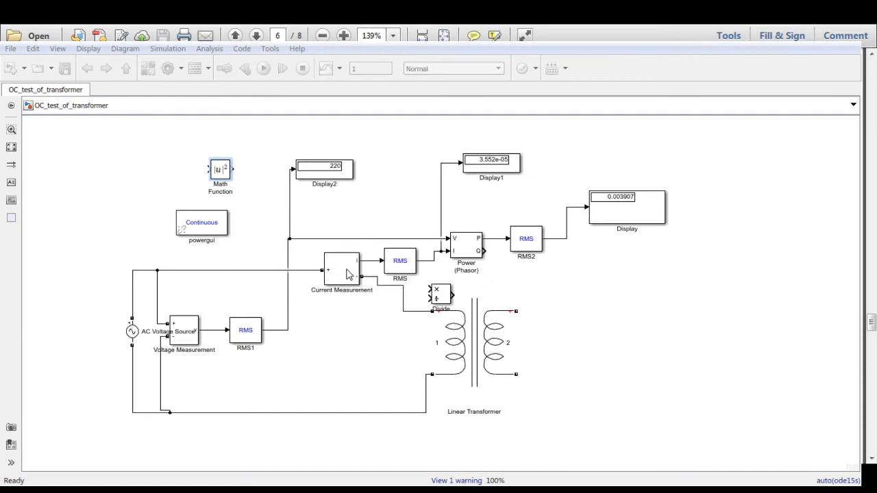
{"action": "left_click_drag", "start_coordinate": [220, 173], "coordinate": [639, 157]}
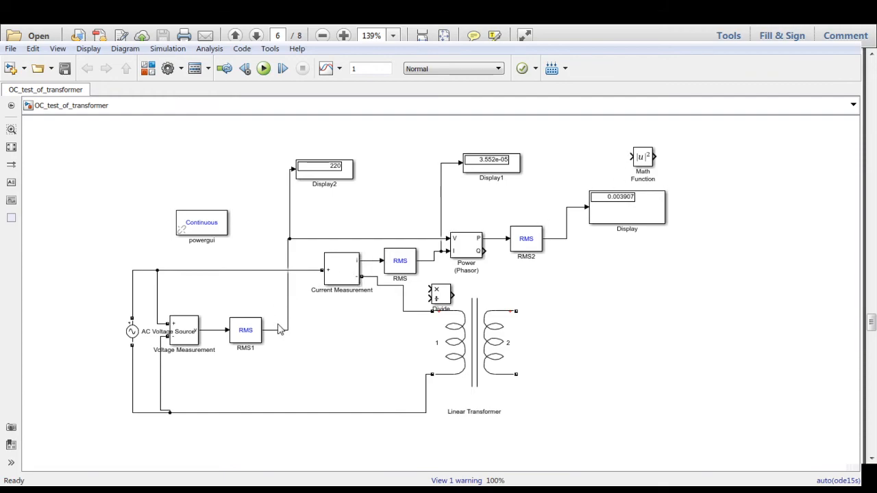
Connect the Math Function's input to the RMS voltage line feeding the Power (Phasor) block.
{"action": "left_click", "coordinate": [290, 219]}
{"action": "left_click", "coordinate": [423, 239]}
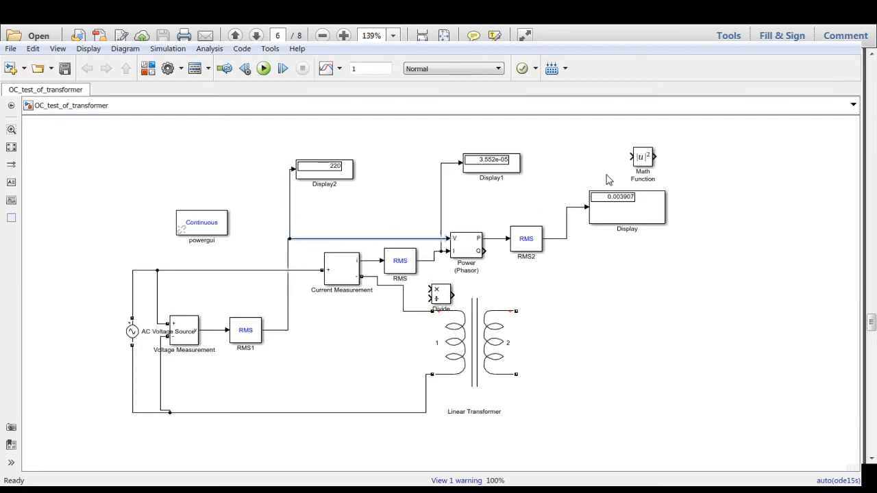
{"action": "mouse_move", "coordinate": [630, 157]}
{"action": "left_mouse_down"}
{"action": "mouse_move", "coordinate": [470, 144]}
{"action": "mouse_move", "coordinate": [392, 228]}
{"action": "mouse_move", "coordinate": [400, 237]}
{"action": "left_mouse_up"}
{"action": "left_click", "coordinate": [616, 285]}
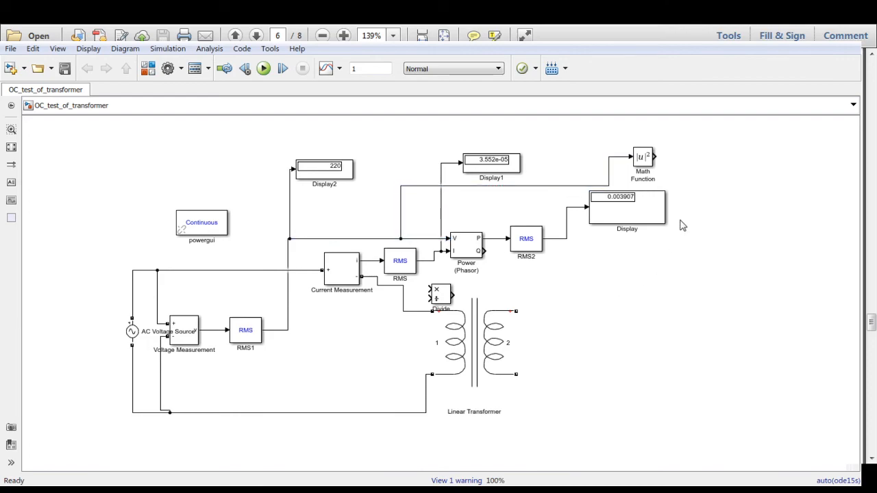
Lower the power Display to line up with RMS2 and move the Math Function farther right, beyond that Display.
{"action": "left_click_drag", "start_coordinate": [640, 222], "coordinate": [640, 253]}
{"action": "left_click", "coordinate": [689, 260]}
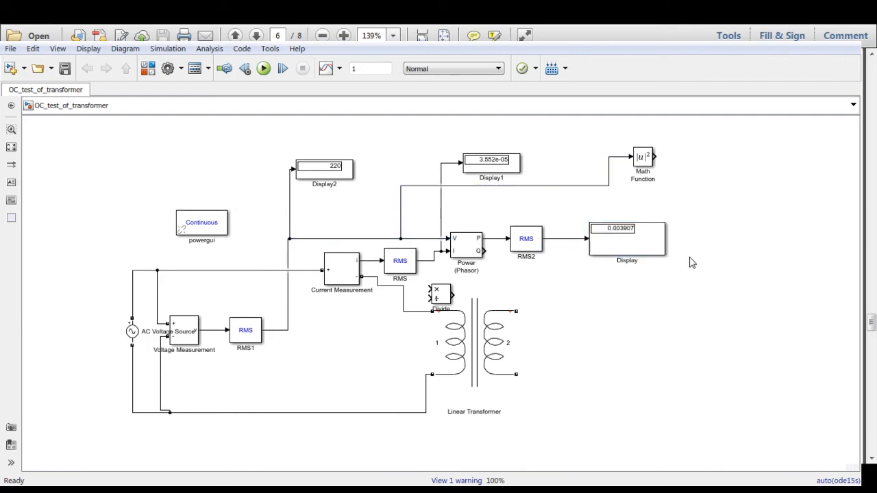
{"action": "left_click_drag", "start_coordinate": [644, 159], "coordinate": [707, 184]}
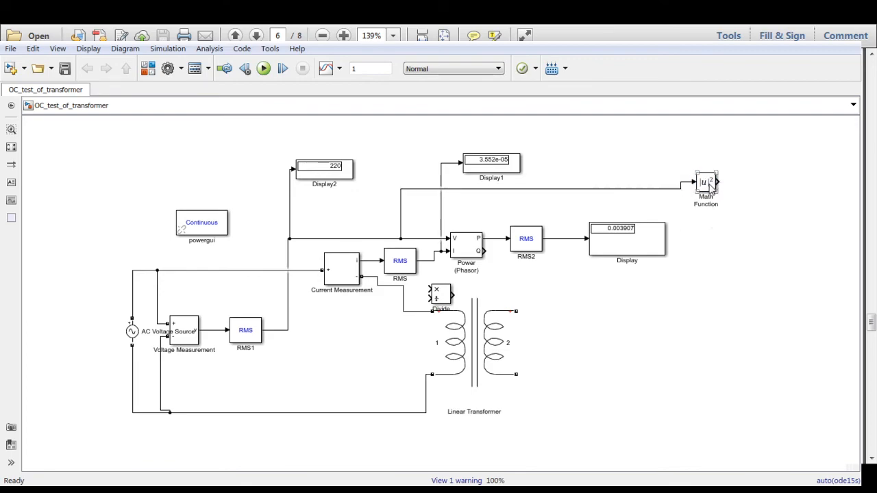
{"action": "left_click", "coordinate": [699, 222]}
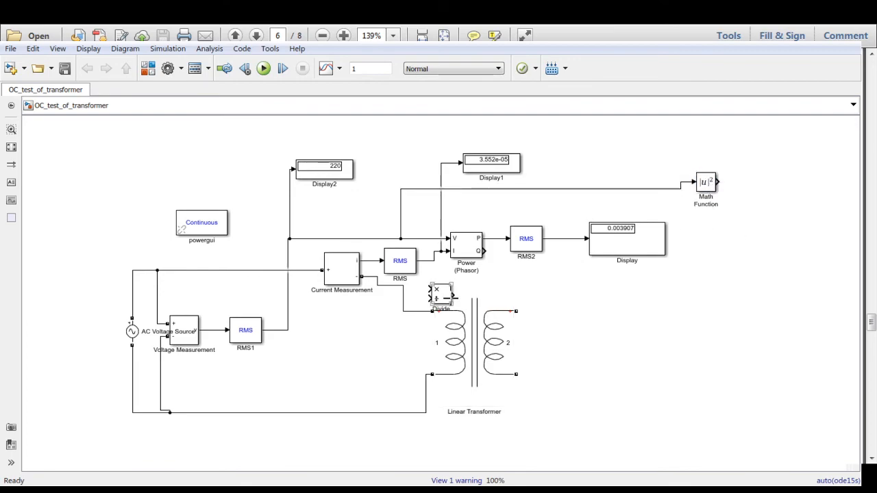
Place the Divide block after the Math Function, feeding the squared voltage to its multiply input and the Power block's P output to its divide input.
{"action": "left_click_drag", "start_coordinate": [440, 296], "coordinate": [765, 195]}
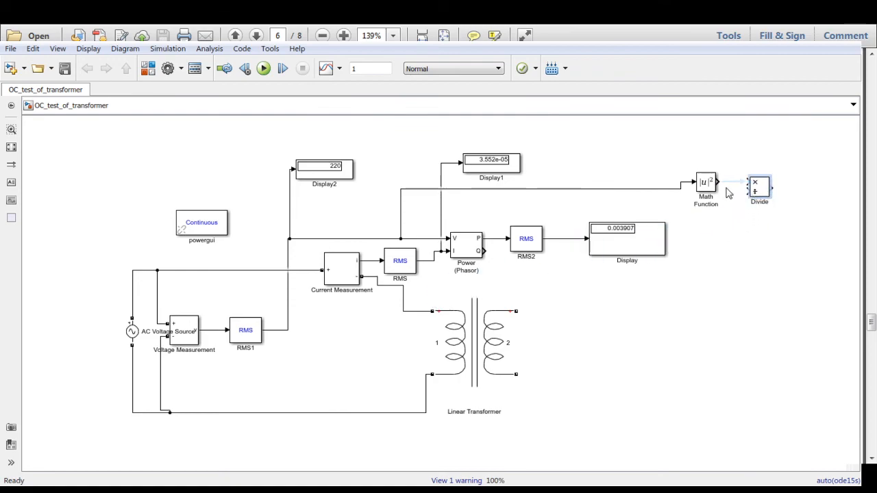
{"action": "left_click", "coordinate": [733, 182]}
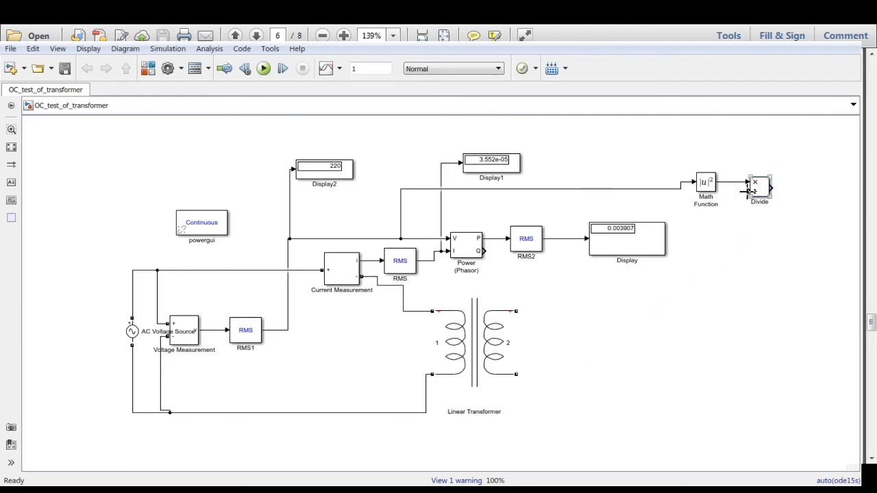
{"action": "left_click_drag", "start_coordinate": [748, 193], "coordinate": [493, 238]}
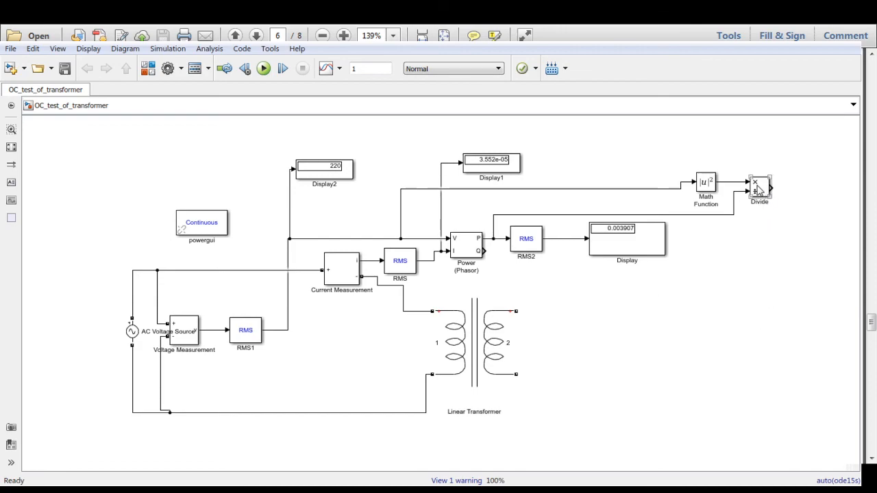
Connect a copy of Display1 to the Divide output and move the Math Function, Divide and new display left and slightly up together.
{"action": "left_click_drag", "start_coordinate": [503, 167], "coordinate": [823, 187]}
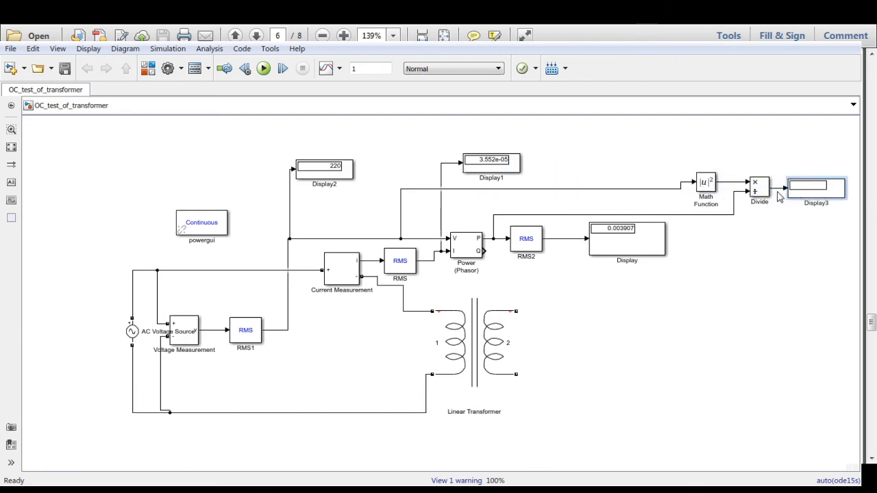
{"action": "left_click_drag", "start_coordinate": [845, 156], "coordinate": [659, 268]}
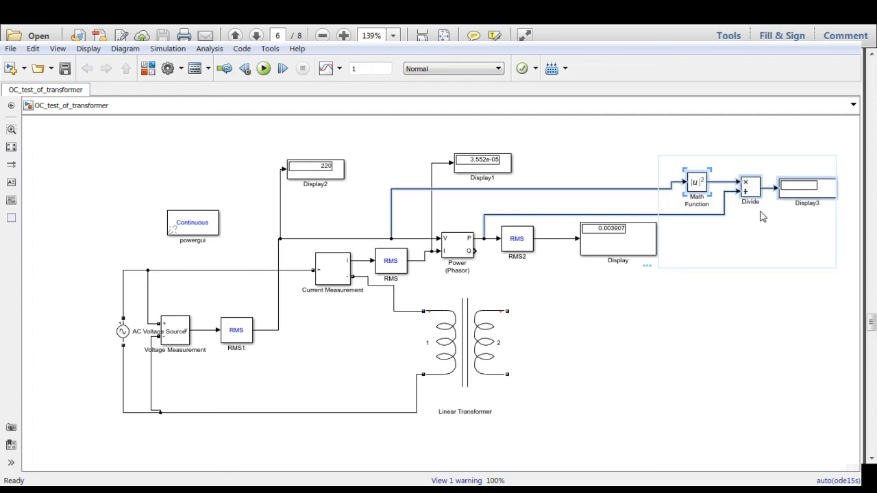
{"action": "left_click_drag", "start_coordinate": [748, 189], "coordinate": [685, 176]}
{"action": "left_click", "coordinate": [746, 267]}
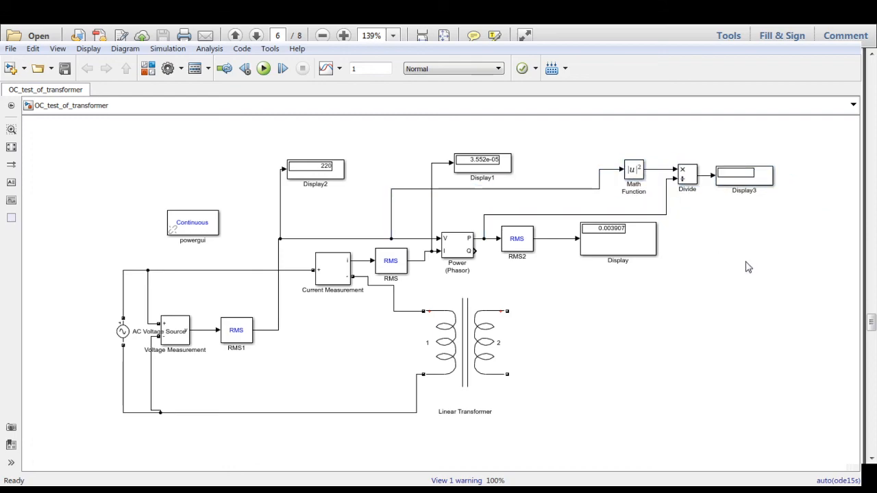
Run the simulation and check the calculated resistance on the display after the Divide block.
{"action": "left_click", "coordinate": [263, 69]}
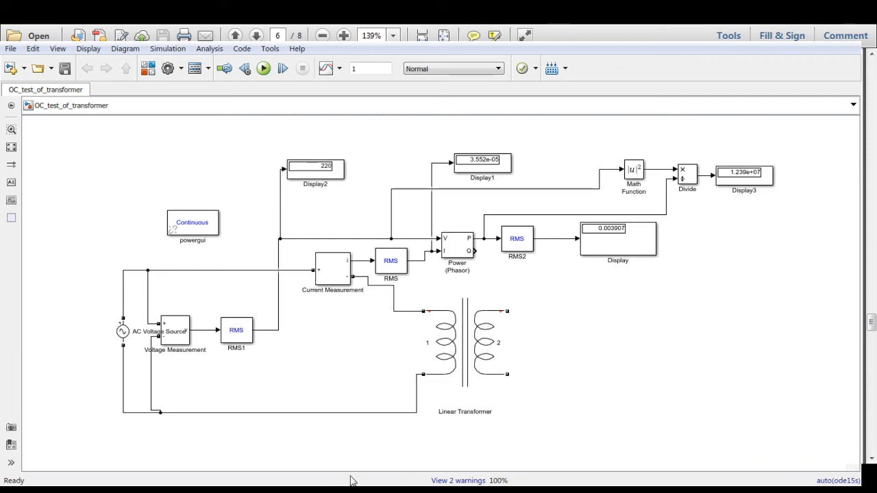
{"action": "left_click", "coordinate": [752, 186]}
{"action": "left_click", "coordinate": [745, 198]}
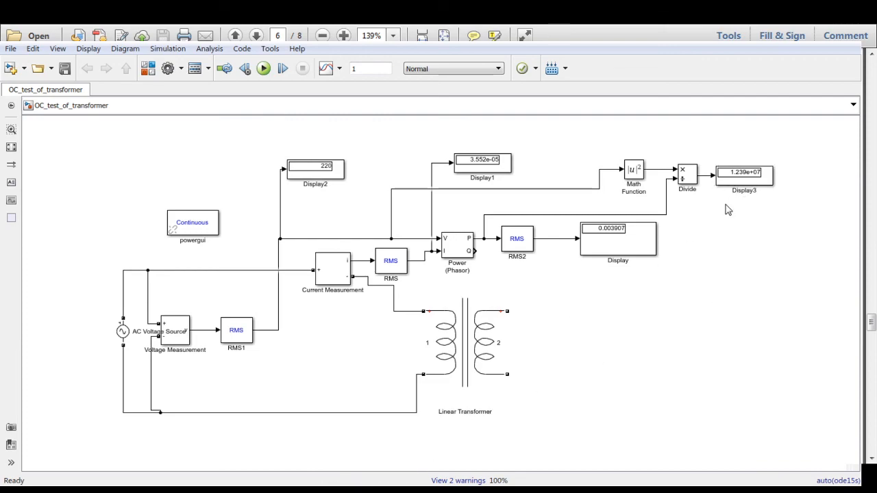